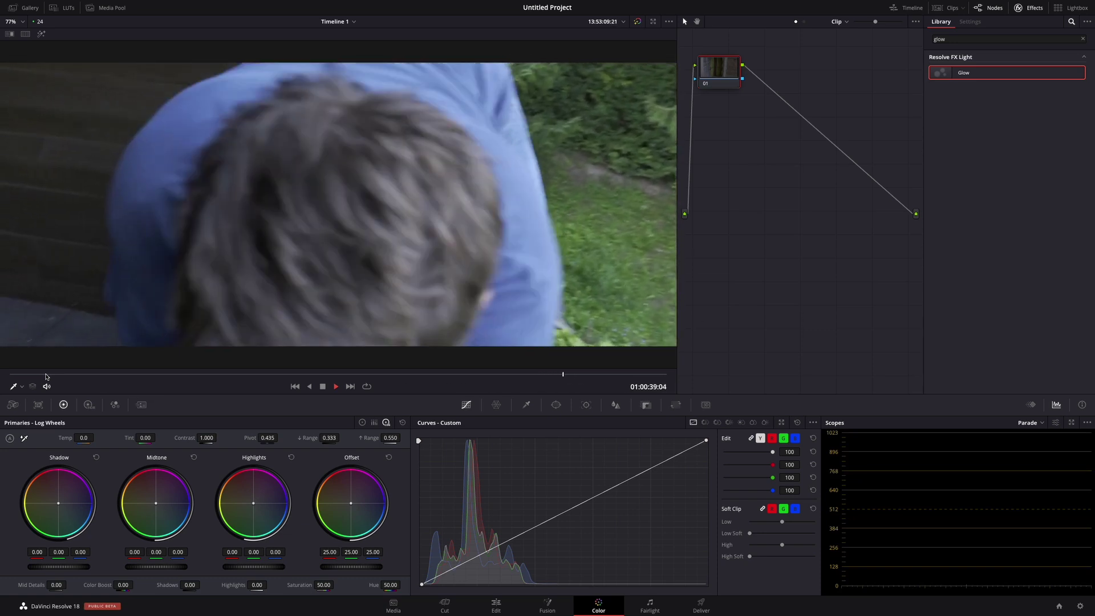
Move the playhead back to 01:00:07:05, where the man steps through the shed door
{"action": "left_click", "coordinate": [47, 377]}
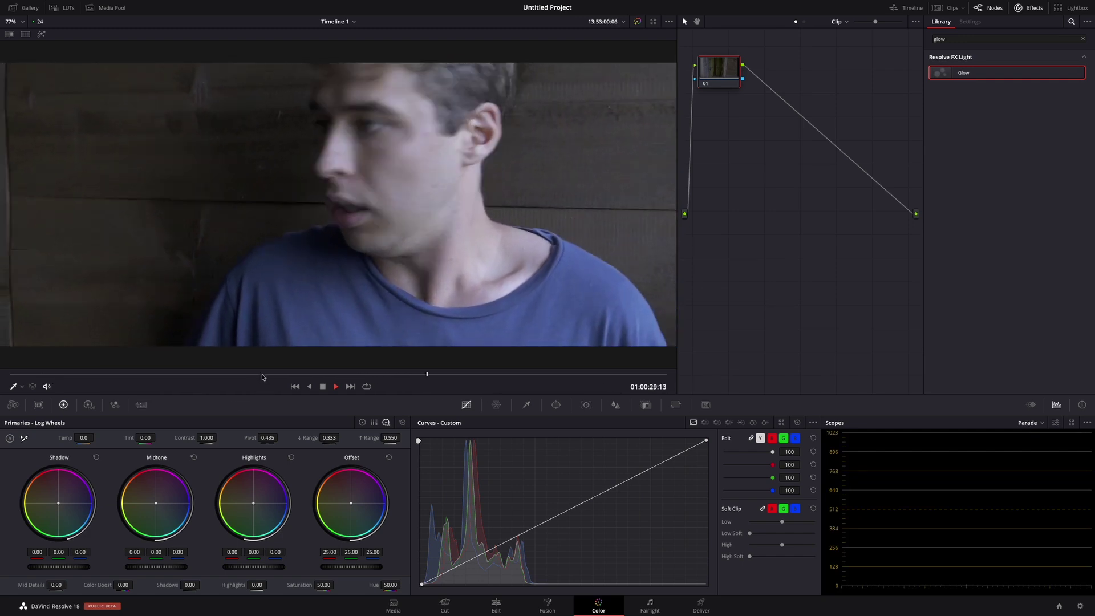
{"action": "left_click", "coordinate": [112, 377]}
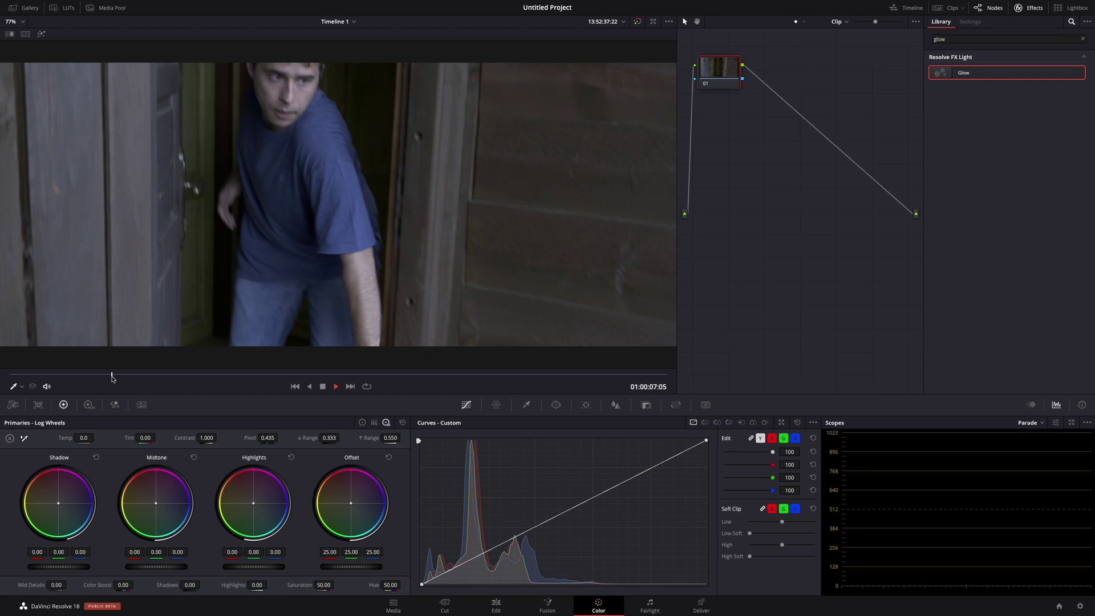
Scrub to 01:00:14:22, the close-up of the man leaning beside the slatted window
{"action": "left_click_drag", "start_coordinate": [112, 376], "coordinate": [299, 372]}
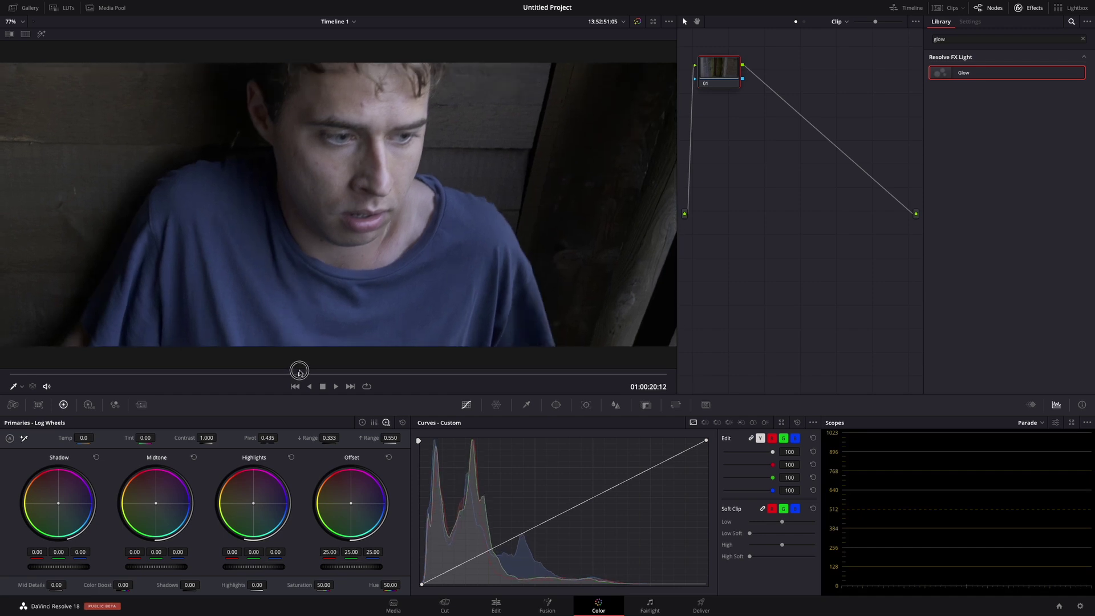
{"action": "left_click_drag", "start_coordinate": [299, 372], "coordinate": [291, 372]}
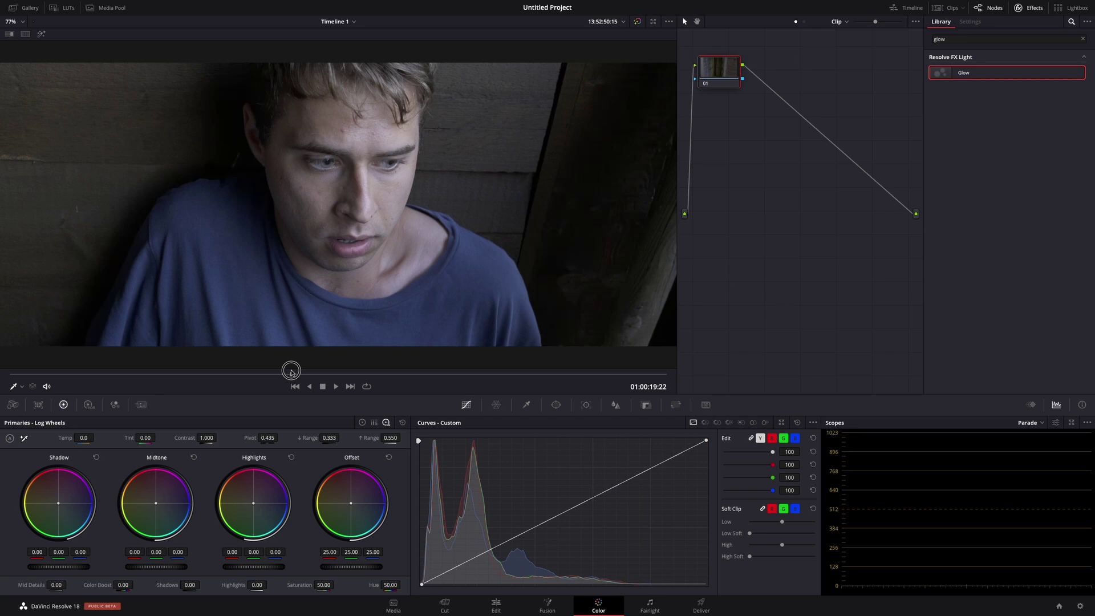
{"action": "mouse_move", "coordinate": [291, 372]}
{"action": "left_mouse_down"}
{"action": "mouse_move", "coordinate": [137, 363]}
{"action": "mouse_move", "coordinate": [203, 362]}
{"action": "left_mouse_up"}
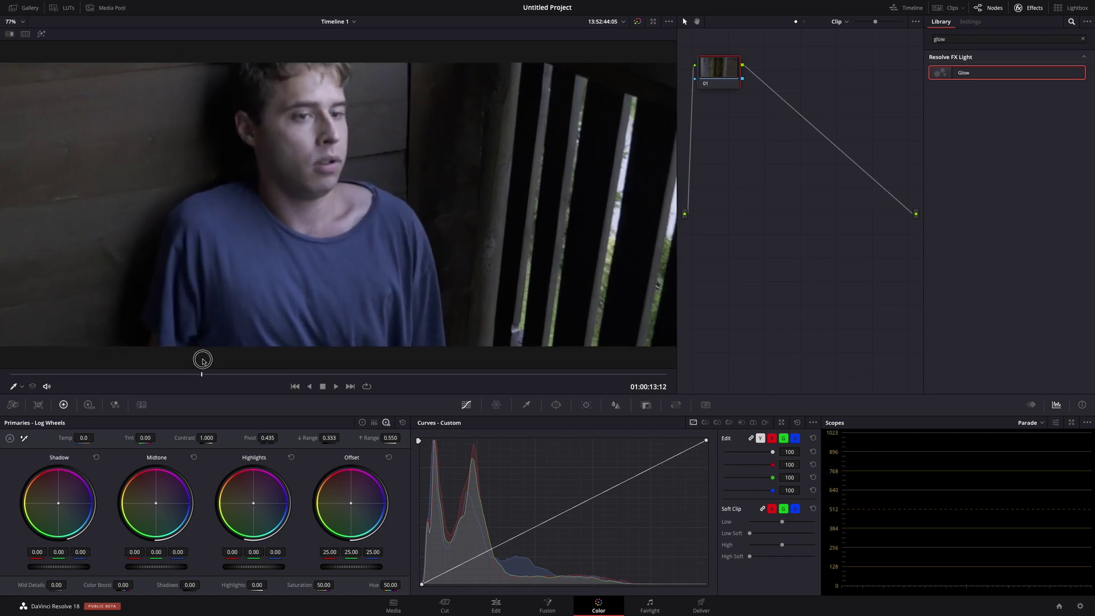
{"action": "left_click_drag", "start_coordinate": [202, 361], "coordinate": [220, 371]}
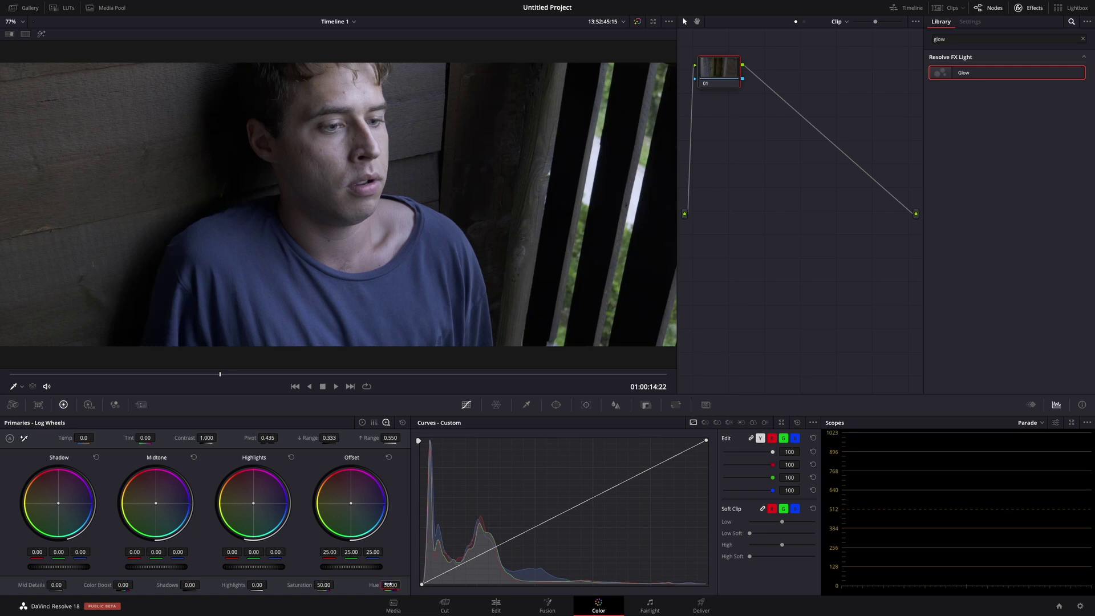
Change the Primaries Hue value from 50 to 52
{"action": "double_click", "coordinate": [390, 585]}
{"action": "type", "text": "35"}
{"action": "key", "text": "Return"}
Zoom the viewer in and out to inspect the man's skin tones
{"action": "scroll", "coordinate": [336, 151], "scroll_direction": "up", "scroll_amount": 2}
{"action": "scroll", "coordinate": [342, 177], "scroll_direction": "up", "scroll_amount": 2}
{"action": "scroll", "coordinate": [347, 205], "scroll_direction": "up", "scroll_amount": 2}
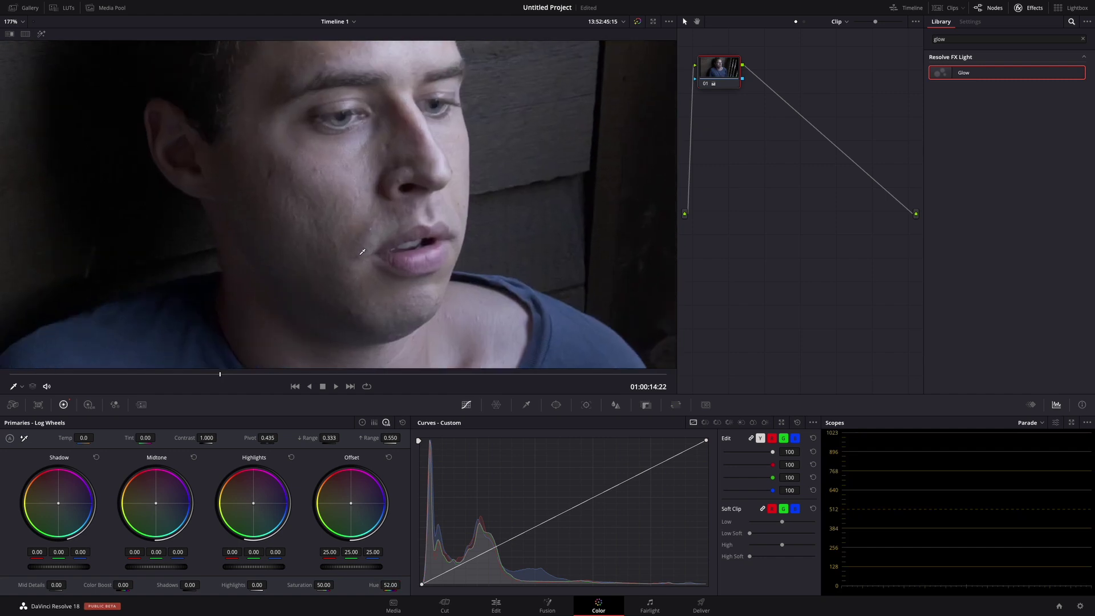
{"action": "scroll", "coordinate": [354, 238], "scroll_direction": "up", "scroll_amount": 2}
{"action": "scroll", "coordinate": [347, 238], "scroll_direction": "up", "scroll_amount": 3}
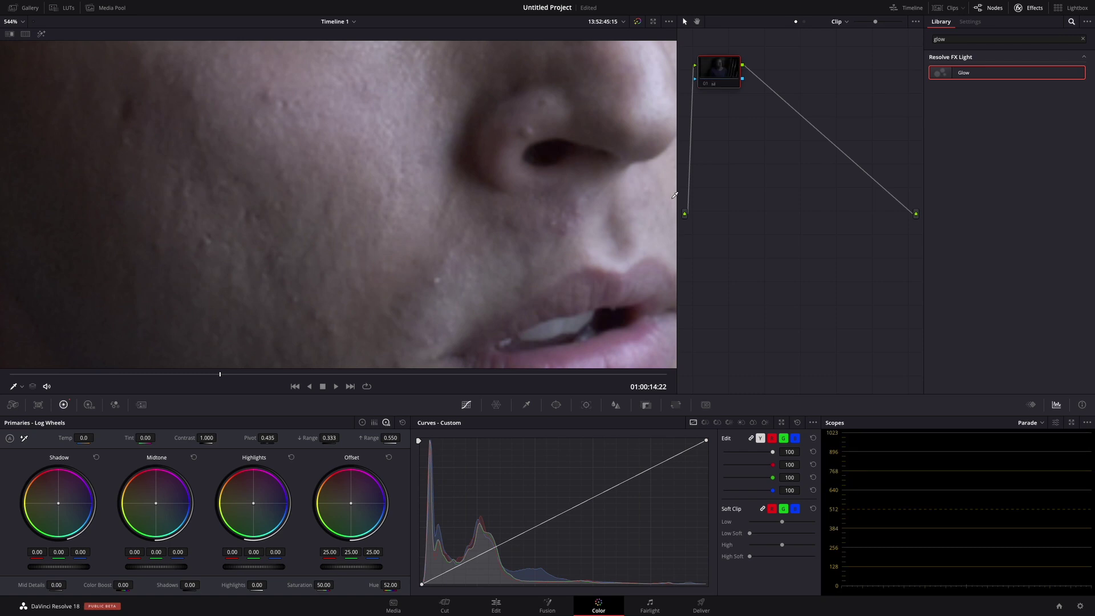
{"action": "scroll", "coordinate": [474, 218], "scroll_direction": "up", "scroll_amount": 1}
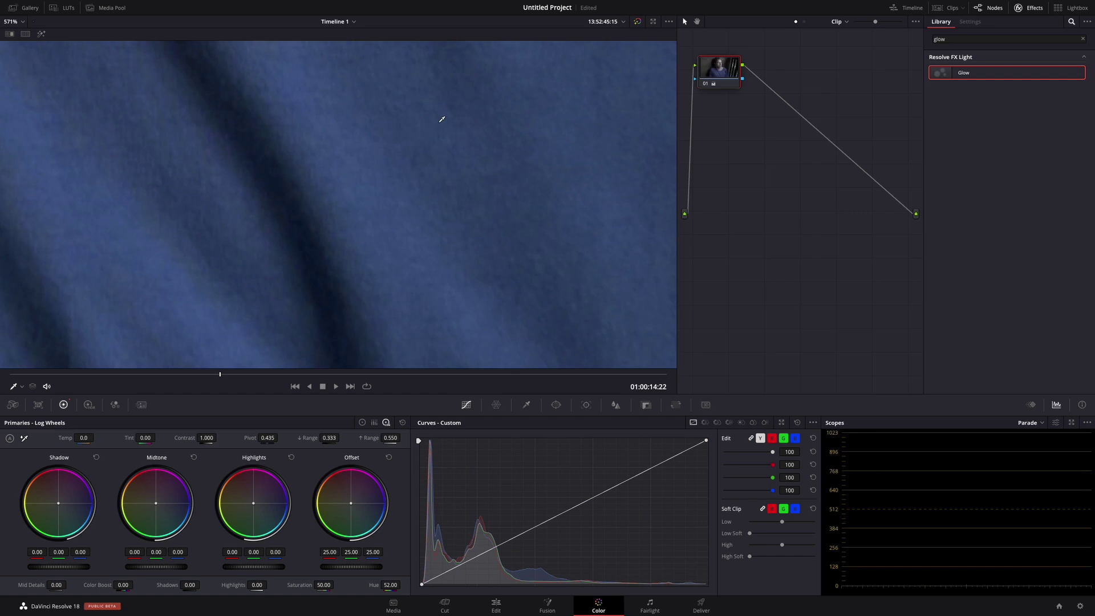
{"action": "scroll", "coordinate": [455, 151], "scroll_direction": "down", "scroll_amount": 2}
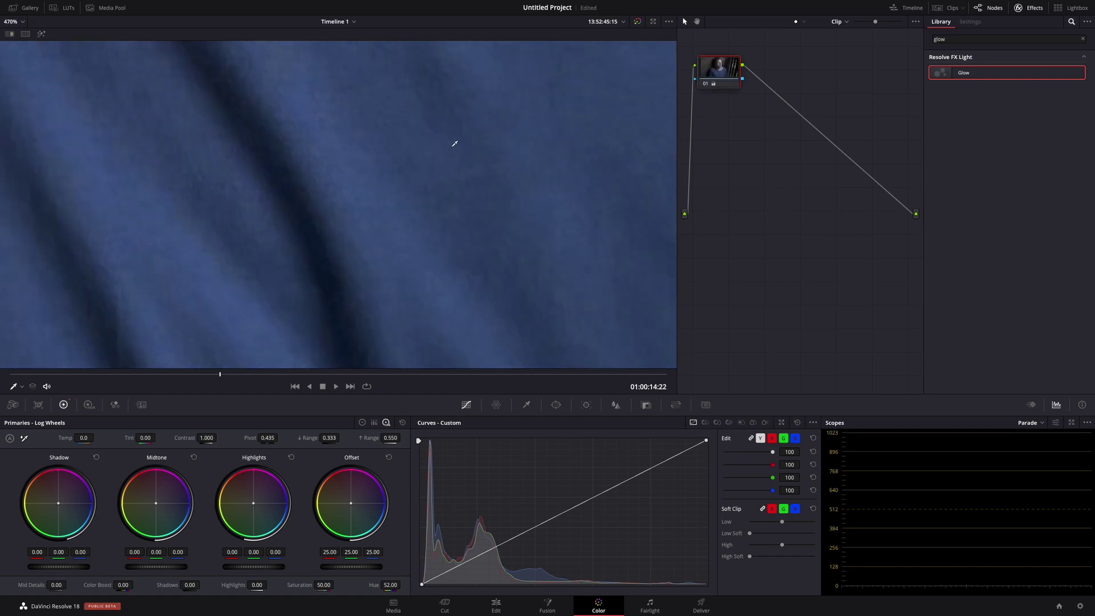
{"action": "scroll", "coordinate": [455, 153], "scroll_direction": "down", "scroll_amount": 2}
{"action": "scroll", "coordinate": [435, 183], "scroll_direction": "down", "scroll_amount": 1}
{"action": "scroll", "coordinate": [416, 163], "scroll_direction": "down", "scroll_amount": 1}
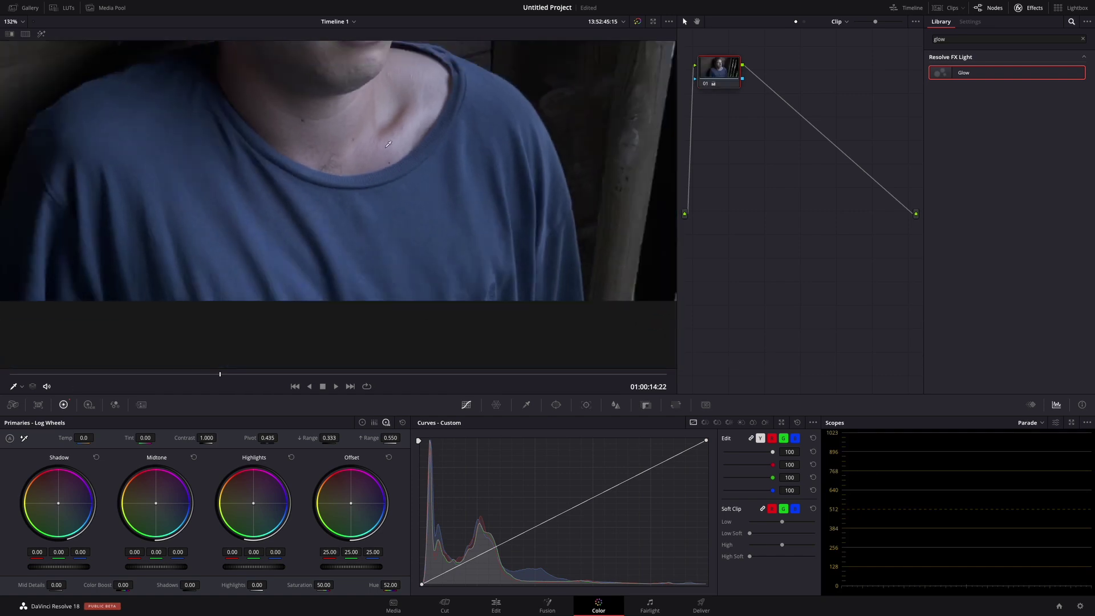
{"action": "scroll", "coordinate": [393, 222], "scroll_direction": "down", "scroll_amount": 1}
{"action": "scroll", "coordinate": [385, 208], "scroll_direction": "down", "scroll_amount": 1}
{"action": "scroll", "coordinate": [376, 194], "scroll_direction": "down", "scroll_amount": 1}
{"action": "scroll", "coordinate": [367, 181], "scroll_direction": "down", "scroll_amount": 1}
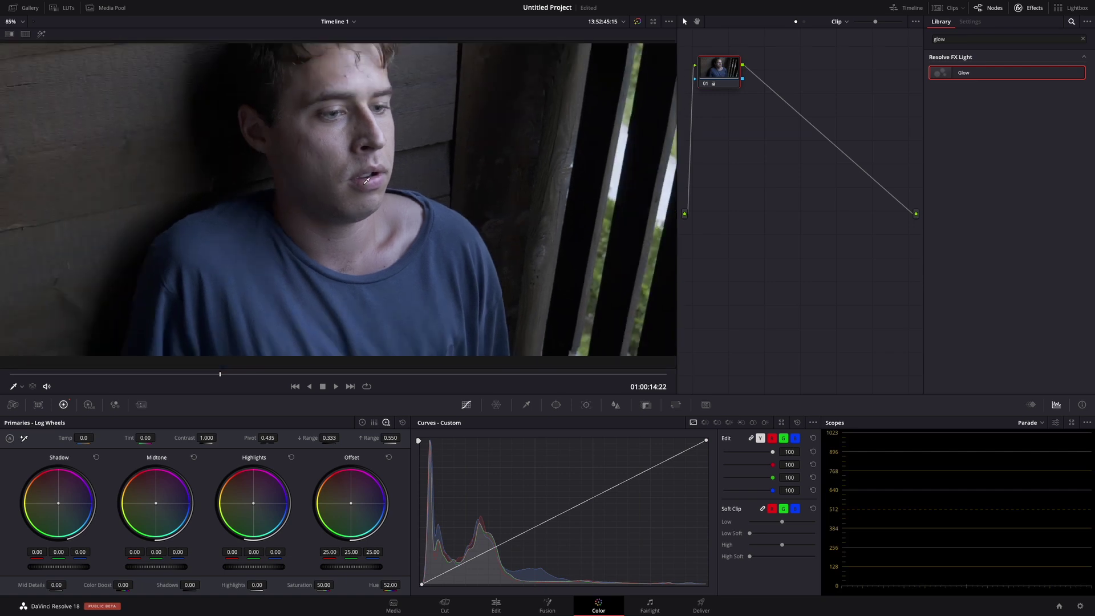
{"action": "scroll", "coordinate": [359, 183], "scroll_direction": "down", "scroll_amount": 1}
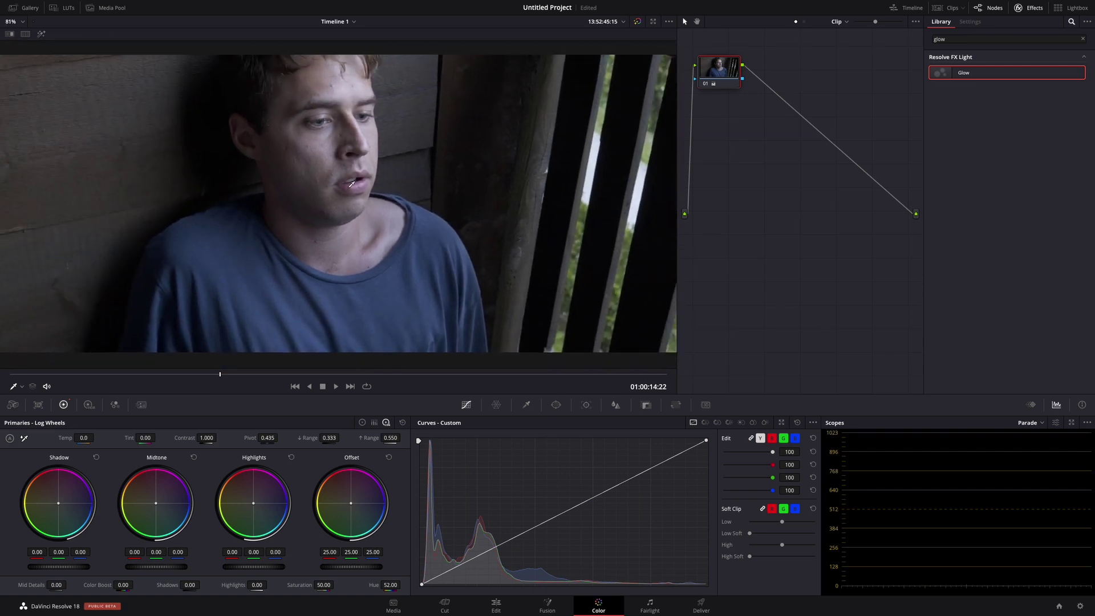
{"action": "scroll", "coordinate": [351, 183], "scroll_direction": "down", "scroll_amount": 1}
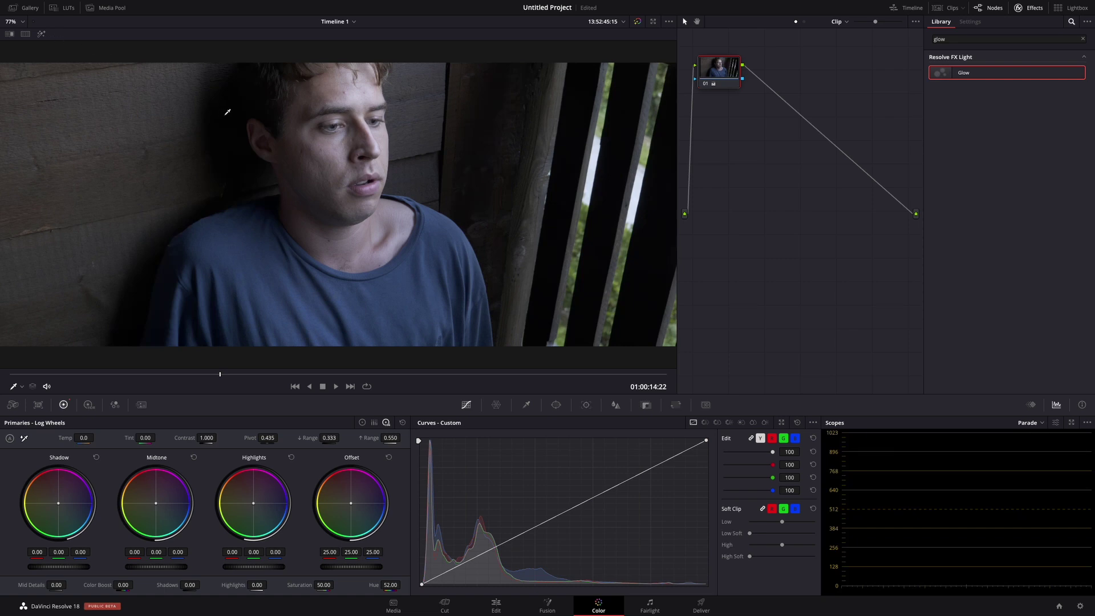
{"action": "scroll", "coordinate": [299, 234], "scroll_direction": "up", "scroll_amount": 3}
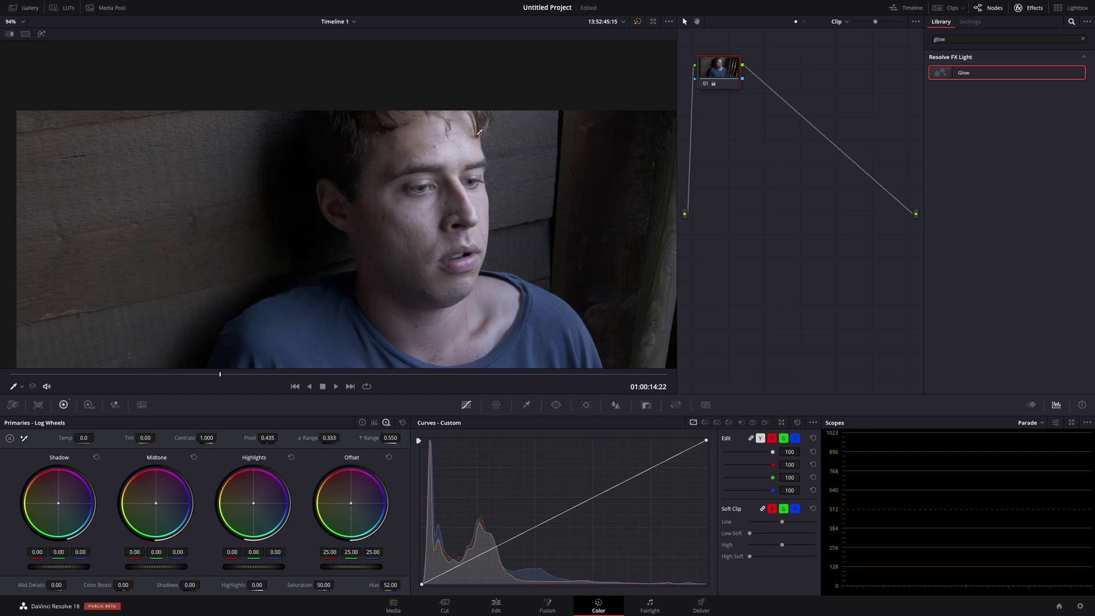
{"action": "scroll", "coordinate": [465, 159], "scroll_direction": "up", "scroll_amount": 2}
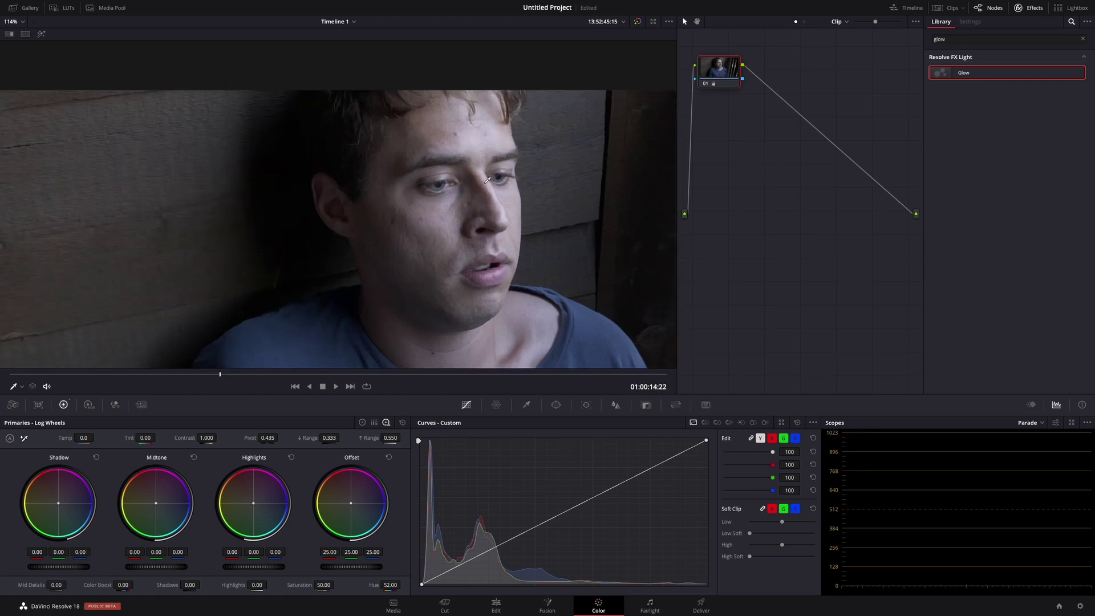
{"action": "scroll", "coordinate": [488, 180], "scroll_direction": "up", "scroll_amount": 3}
{"action": "scroll", "coordinate": [445, 193], "scroll_direction": "up", "scroll_amount": 3}
{"action": "scroll", "coordinate": [415, 209], "scroll_direction": "up", "scroll_amount": 1}
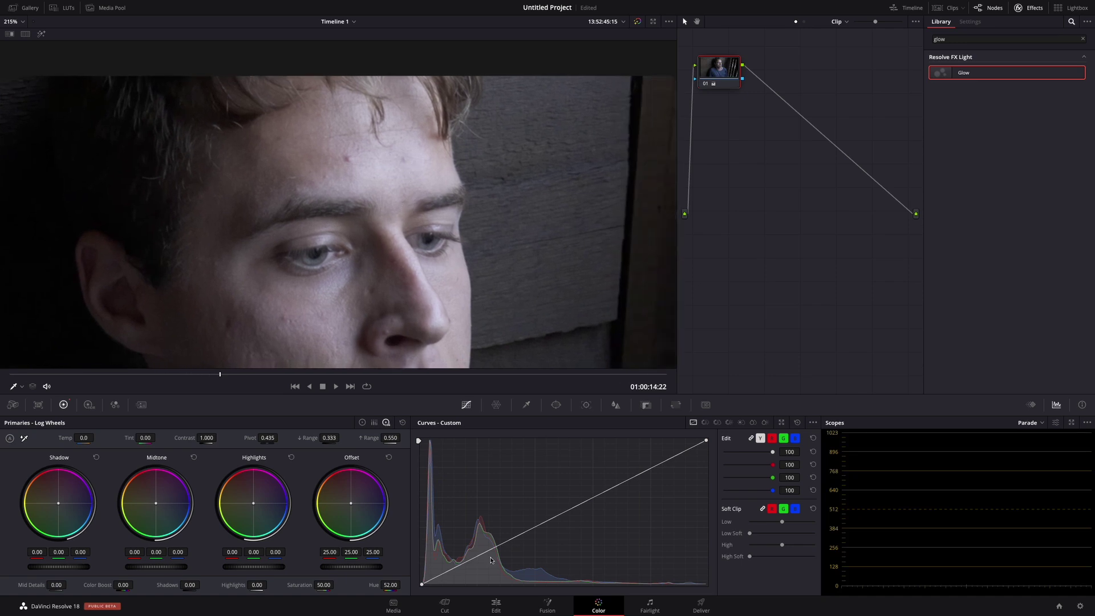
{"action": "left_click_drag", "start_coordinate": [291, 353], "coordinate": [403, 269]}
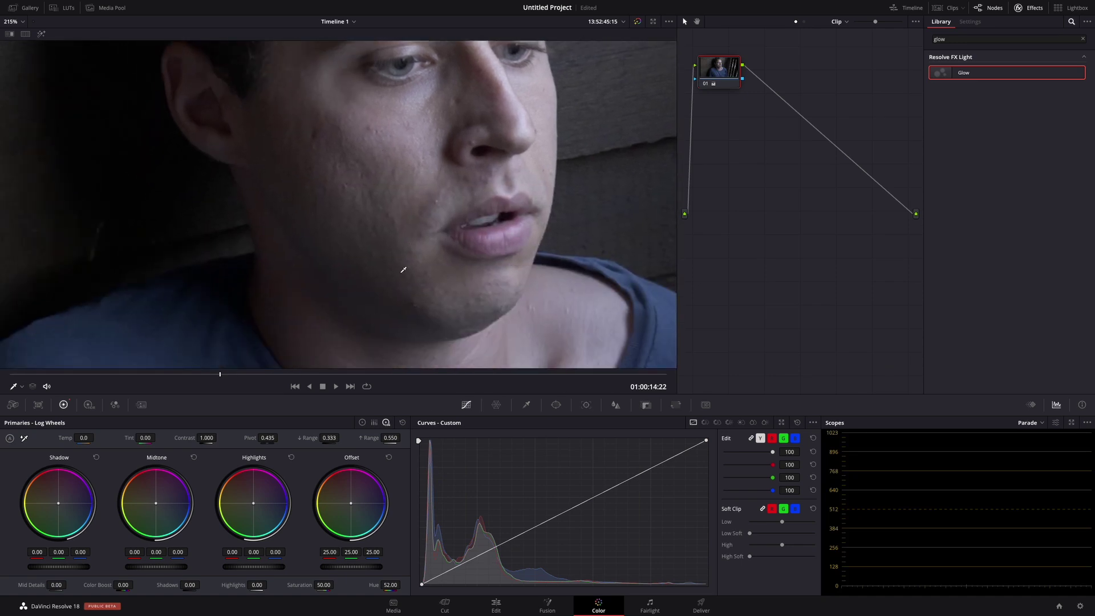
{"action": "left_click", "coordinate": [490, 552]}
{"action": "left_click", "coordinate": [489, 548]}
{"action": "left_click_drag", "start_coordinate": [609, 492], "coordinate": [607, 484]}
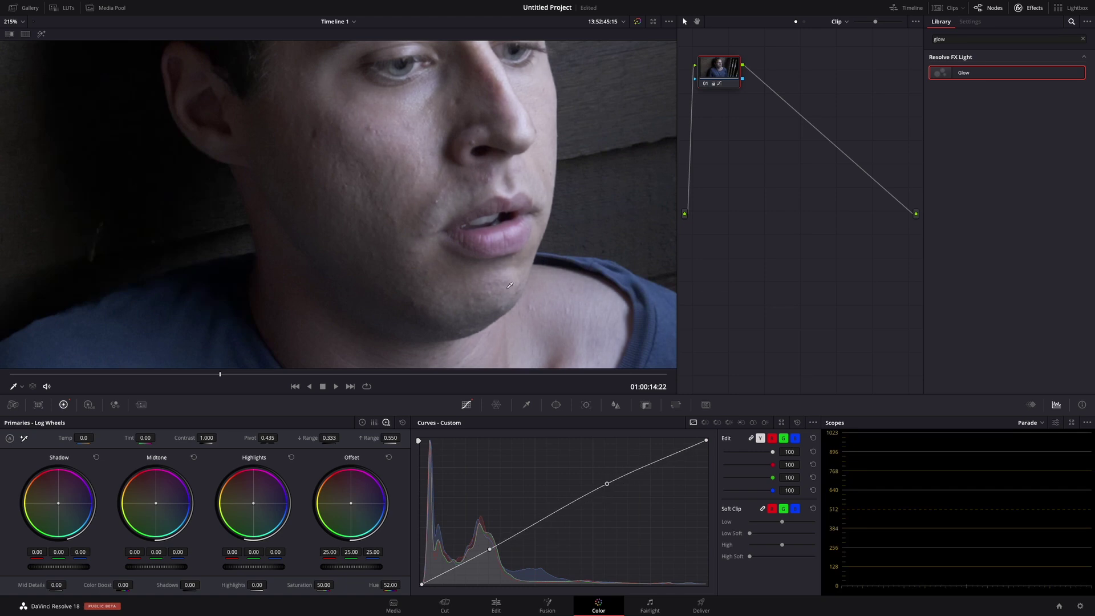
{"action": "scroll", "coordinate": [506, 291], "scroll_direction": "up", "scroll_amount": 3}
{"action": "scroll", "coordinate": [506, 291], "scroll_direction": "up", "scroll_amount": 1}
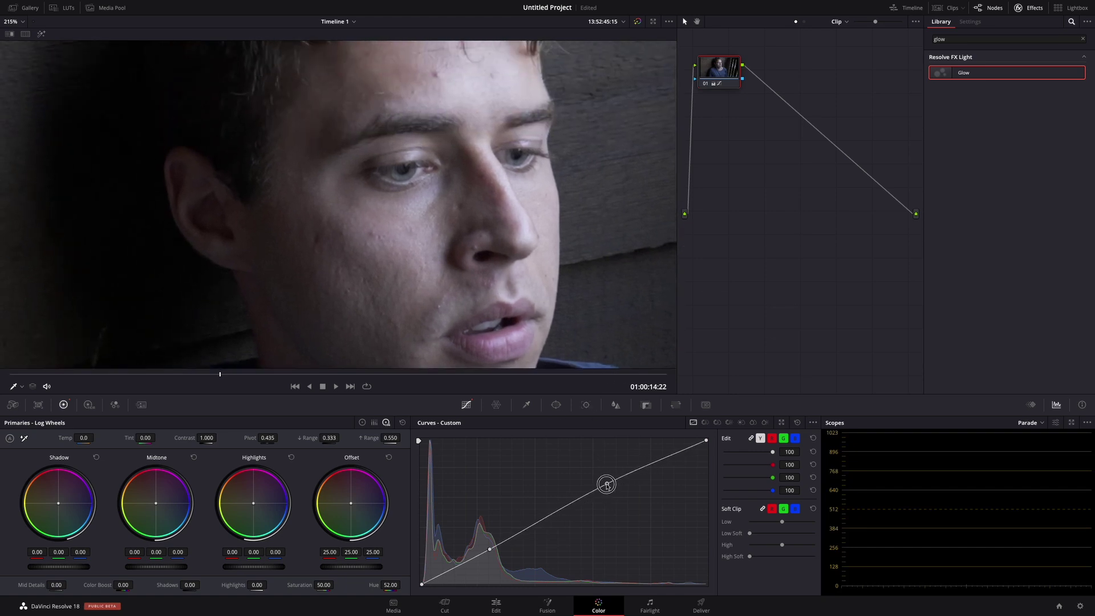
{"action": "left_click_drag", "start_coordinate": [608, 484], "coordinate": [608, 486]}
{"action": "mouse_move", "coordinate": [608, 485]}
{"action": "left_mouse_down"}
{"action": "mouse_move", "coordinate": [621, 518]}
{"action": "mouse_move", "coordinate": [601, 469]}
{"action": "left_mouse_up"}
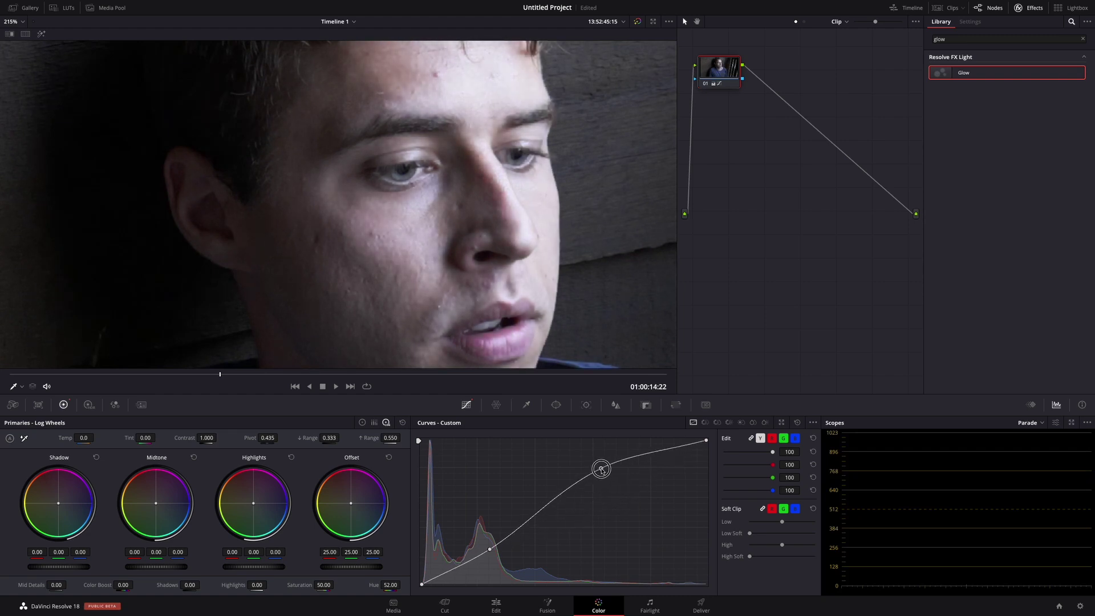
{"action": "left_click_drag", "start_coordinate": [601, 469], "coordinate": [607, 483]}
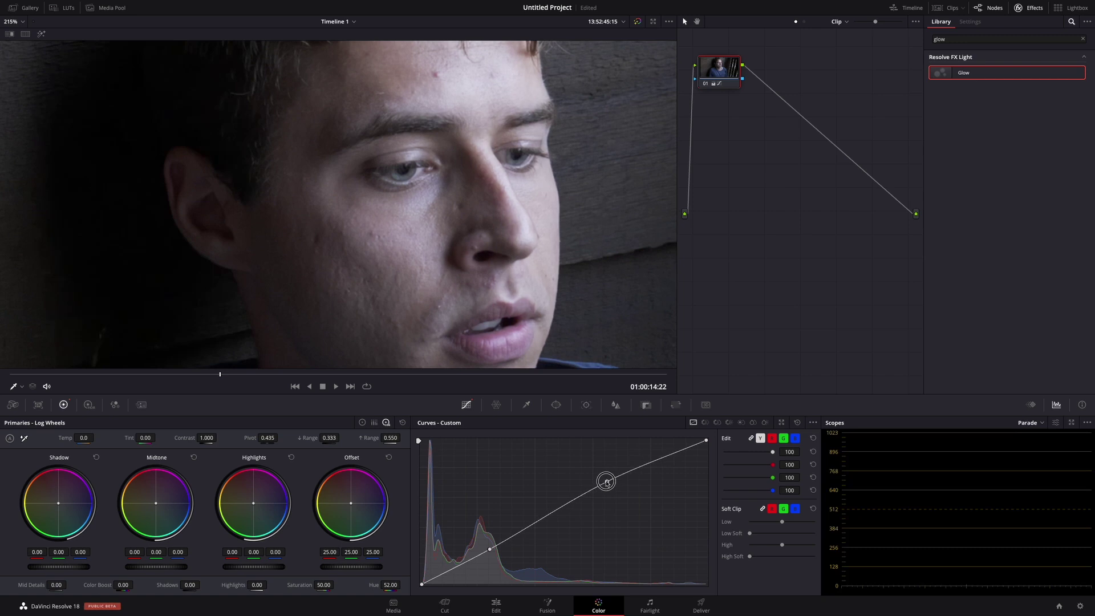
{"action": "left_click_drag", "start_coordinate": [604, 480], "coordinate": [603, 482]}
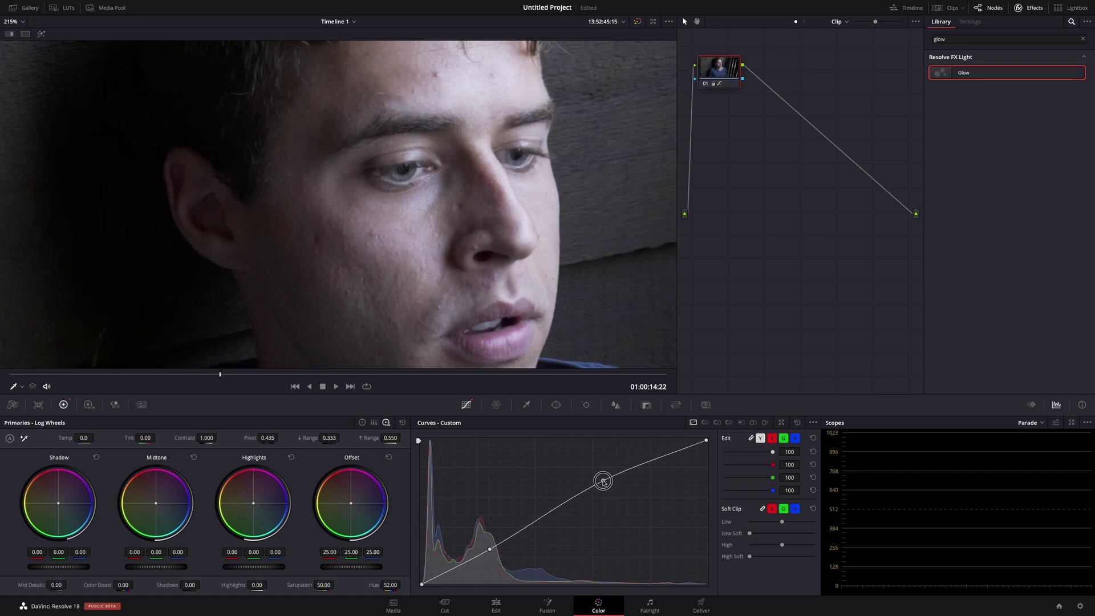
{"action": "scroll", "coordinate": [459, 291], "scroll_direction": "down", "scroll_amount": 1}
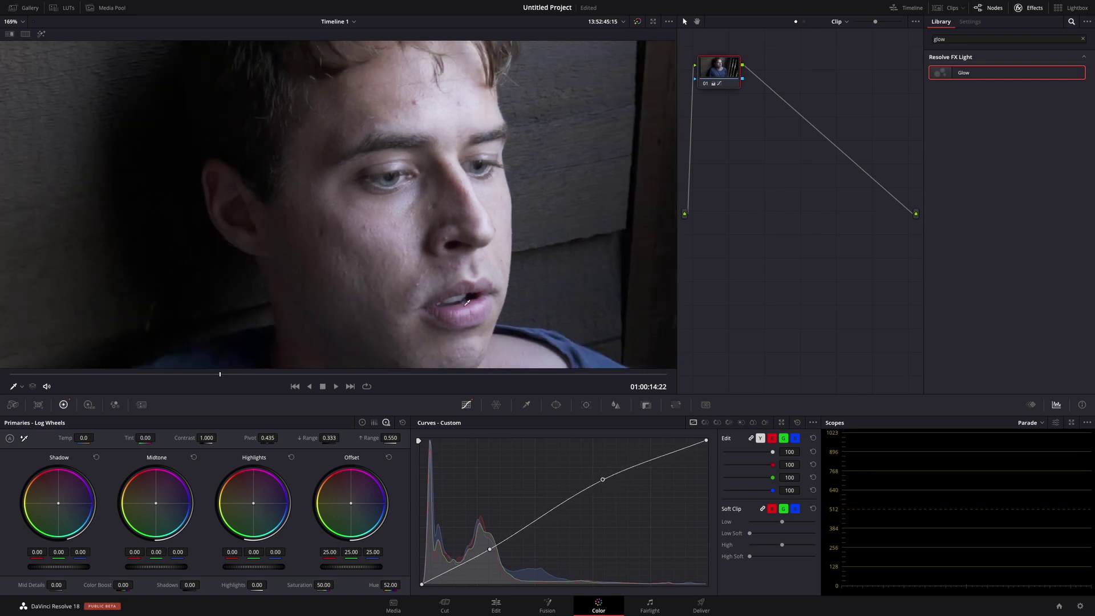
{"action": "scroll", "coordinate": [459, 291], "scroll_direction": "down", "scroll_amount": 1}
{"action": "left_click_drag", "start_coordinate": [603, 482], "coordinate": [604, 483]}
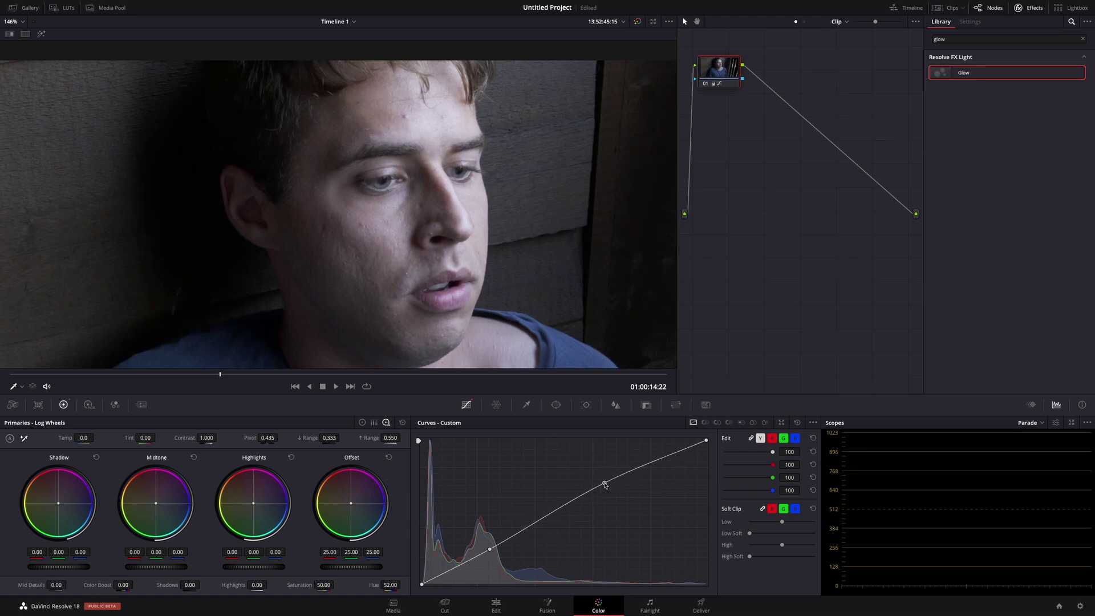
{"action": "scroll", "coordinate": [451, 278], "scroll_direction": "down", "scroll_amount": 3}
{"action": "scroll", "coordinate": [403, 261], "scroll_direction": "down", "scroll_amount": 2}
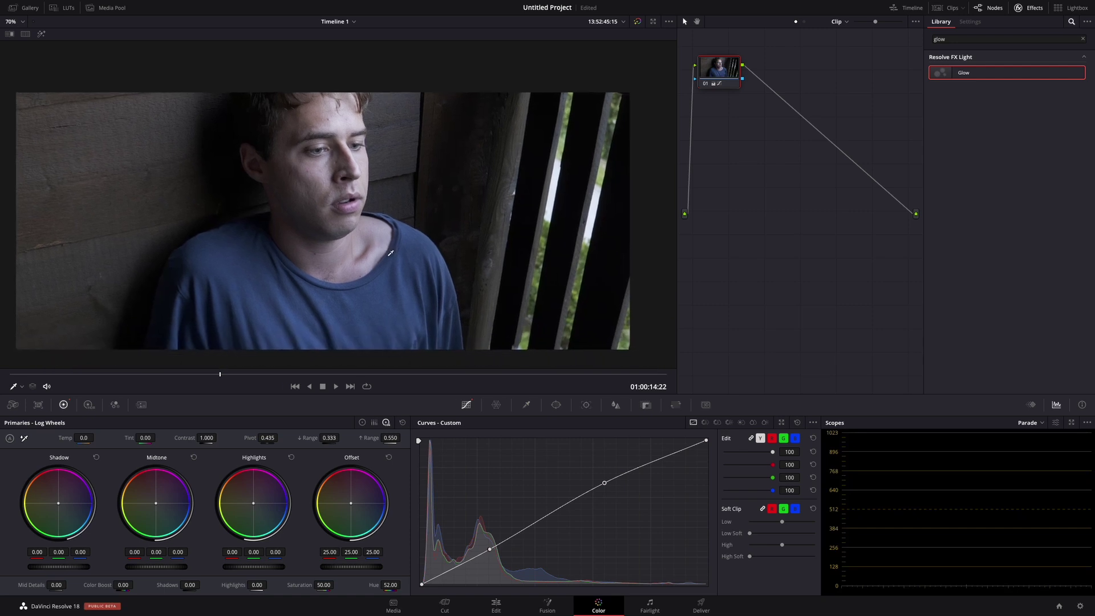
{"action": "scroll", "coordinate": [403, 260], "scroll_direction": "up", "scroll_amount": 1}
{"action": "scroll", "coordinate": [404, 261], "scroll_direction": "down", "scroll_amount": 1}
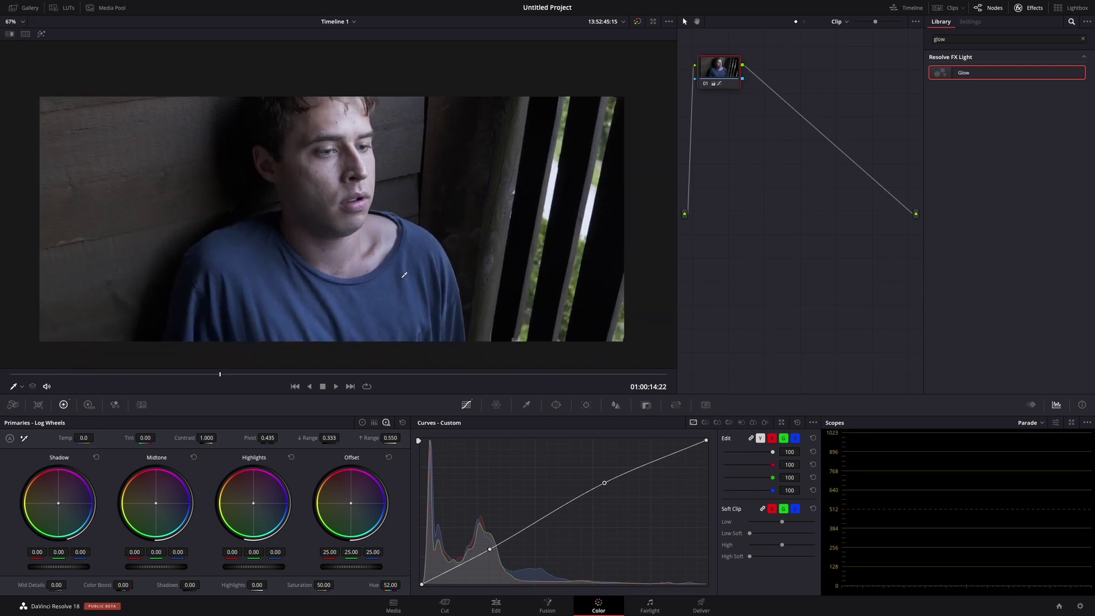
{"action": "scroll", "coordinate": [404, 261], "scroll_direction": "up", "scroll_amount": 1}
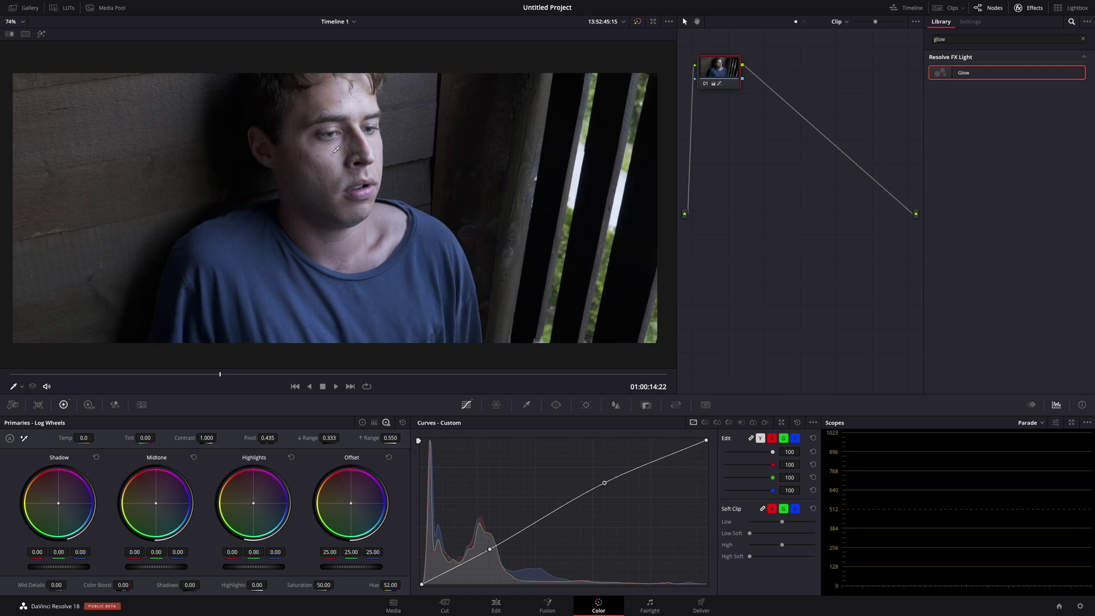
Add serial node 02 and push the Offset wheel toward warm
{"action": "key", "text": "alt+s"}
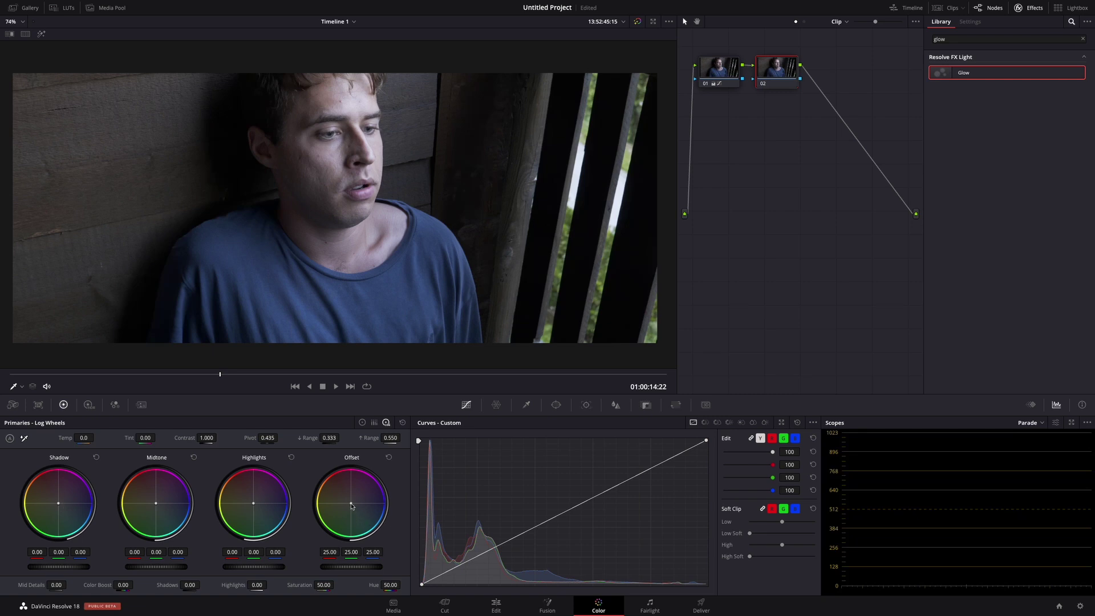
{"action": "left_click_drag", "start_coordinate": [350, 505], "coordinate": [313, 475]}
{"action": "left_click_drag", "start_coordinate": [312, 475], "coordinate": [347, 502]}
Give the shadows a subtle cool tint, then nudge Offset warmer to 30.41/24.03/18.03
{"action": "left_click_drag", "start_coordinate": [58, 503], "coordinate": [94, 542]}
{"action": "left_click_drag", "start_coordinate": [93, 543], "coordinate": [93, 536]}
{"action": "left_click_drag", "start_coordinate": [93, 536], "coordinate": [91, 537]}
{"action": "left_click_drag", "start_coordinate": [90, 537], "coordinate": [99, 550]}
{"action": "mouse_move", "coordinate": [99, 551]}
{"action": "left_mouse_down"}
{"action": "mouse_move", "coordinate": [257, 283]}
{"action": "mouse_move", "coordinate": [675, 520]}
{"action": "mouse_move", "coordinate": [660, 513]}
{"action": "left_mouse_up"}
{"action": "mouse_move", "coordinate": [81, 550]}
{"action": "left_mouse_down"}
{"action": "mouse_move", "coordinate": [99, 547]}
{"action": "mouse_move", "coordinate": [35, 540]}
{"action": "left_mouse_up"}
{"action": "mouse_move", "coordinate": [59, 551]}
{"action": "left_mouse_down"}
{"action": "mouse_move", "coordinate": [78, 551]}
{"action": "mouse_move", "coordinate": [44, 549]}
{"action": "mouse_move", "coordinate": [94, 554]}
{"action": "left_mouse_up"}
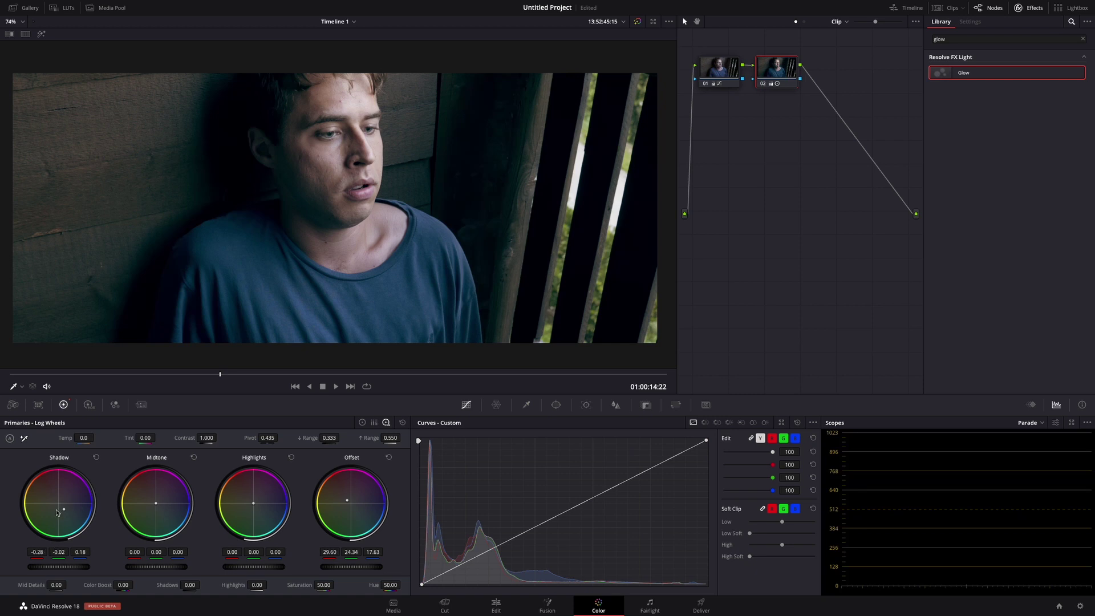
{"action": "left_click_drag", "start_coordinate": [62, 512], "coordinate": [40, 481]}
{"action": "left_click_drag", "start_coordinate": [348, 502], "coordinate": [350, 496]}
Add parallel node 03, save the project and switch Curves to Lum vs Sat
{"action": "key", "text": "alt+p"}
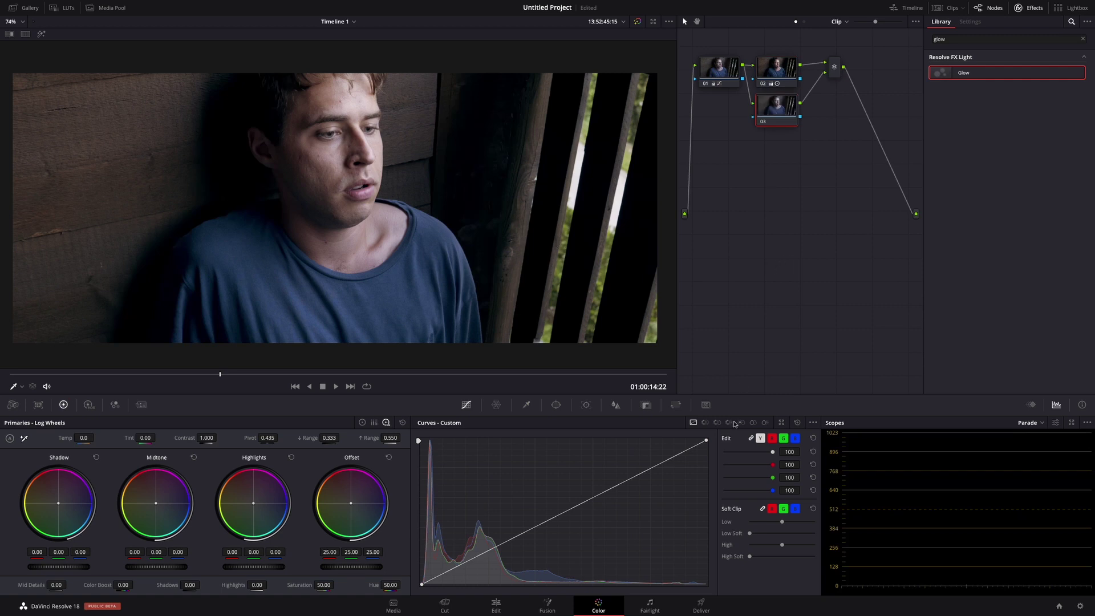
{"action": "key", "text": "ctrl+s"}
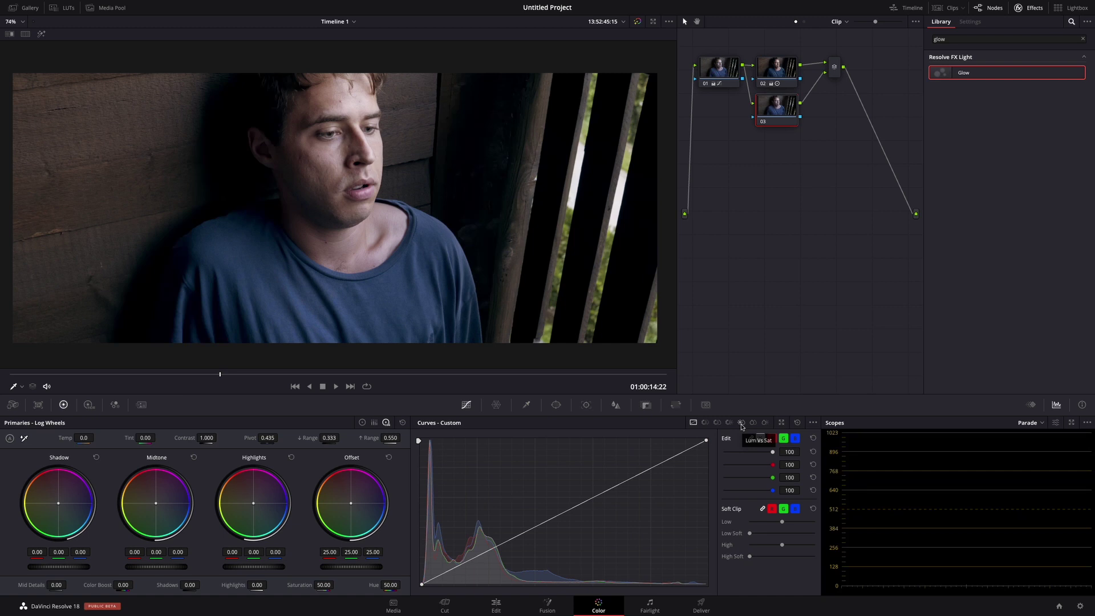
{"action": "left_click", "coordinate": [742, 423]}
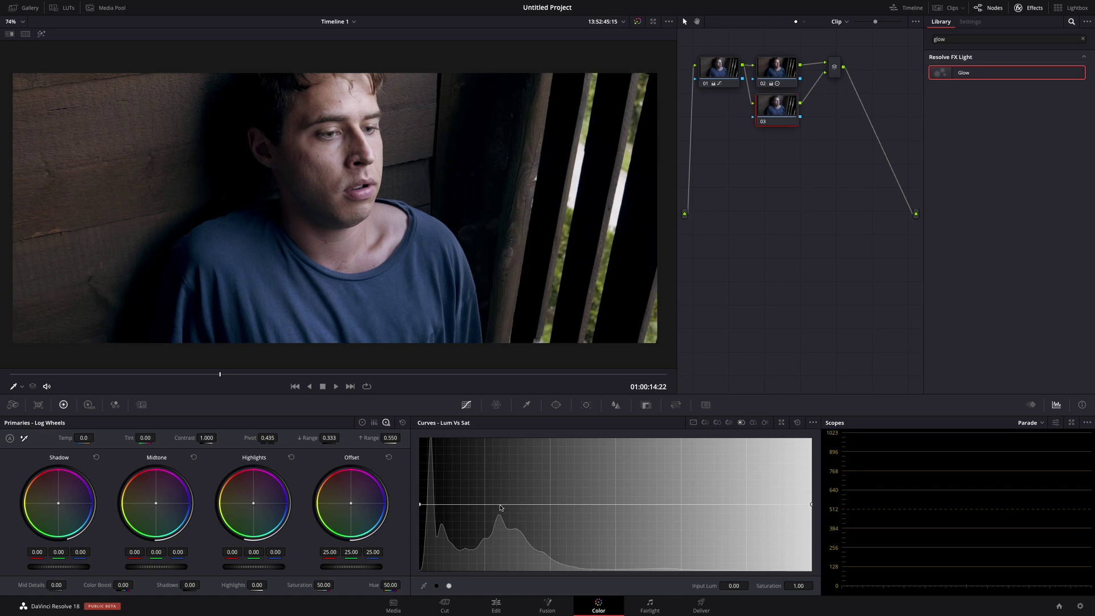
Shape the Lum vs Sat curve to cut shadow saturation to 0.45, returning to 1.00 higher up
{"action": "left_click_drag", "start_coordinate": [500, 504], "coordinate": [489, 504]}
{"action": "mouse_move", "coordinate": [420, 505]}
{"action": "left_mouse_down"}
{"action": "mouse_move", "coordinate": [401, 520]}
{"action": "mouse_move", "coordinate": [396, 550]}
{"action": "left_mouse_up"}
{"action": "left_click_drag", "start_coordinate": [421, 547], "coordinate": [420, 570]}
{"action": "left_click_drag", "start_coordinate": [490, 505], "coordinate": [615, 506]}
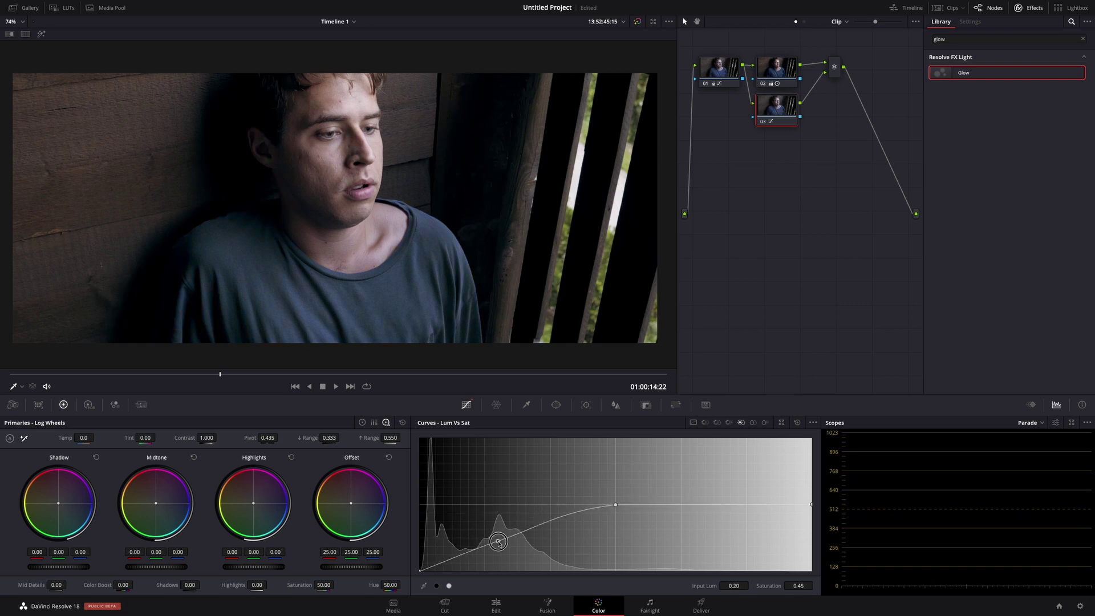
{"action": "mouse_move", "coordinate": [501, 533]}
{"action": "left_mouse_down"}
{"action": "mouse_move", "coordinate": [503, 554]}
{"action": "mouse_move", "coordinate": [480, 522]}
{"action": "left_mouse_up"}
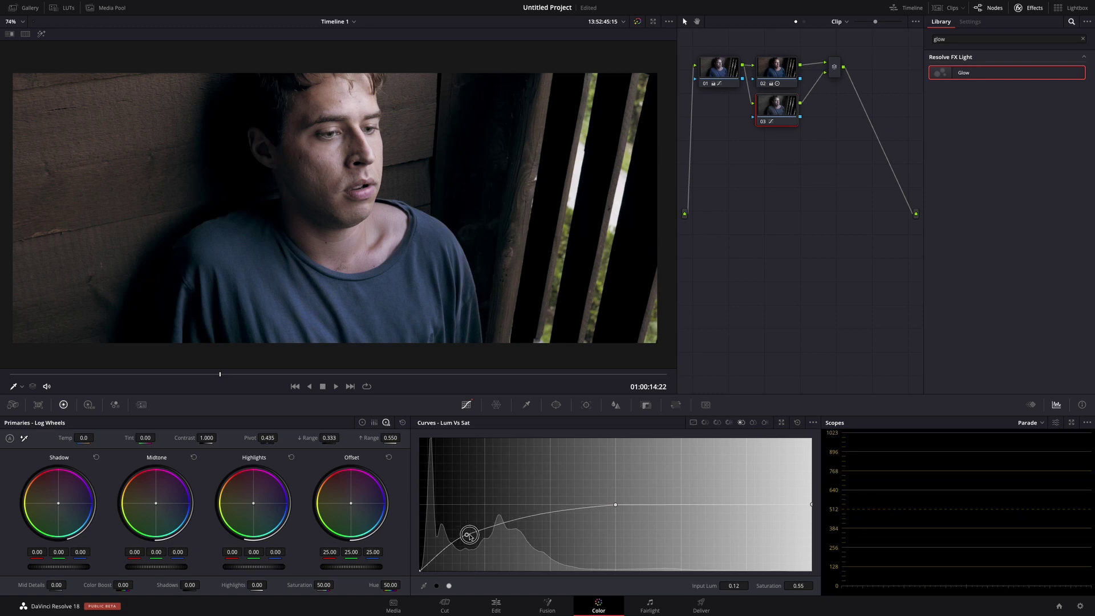
{"action": "left_click_drag", "start_coordinate": [422, 570], "coordinate": [424, 541]}
{"action": "left_click_drag", "start_coordinate": [615, 504], "coordinate": [523, 506]}
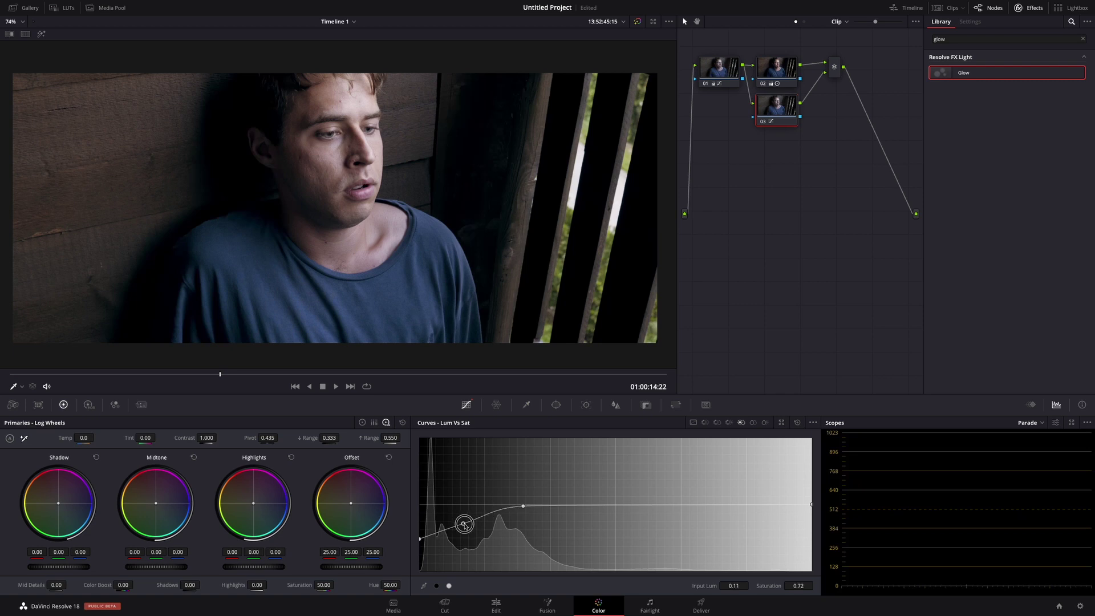
{"action": "left_click", "coordinate": [464, 526]}
{"action": "left_click_drag", "start_coordinate": [524, 512], "coordinate": [523, 511]}
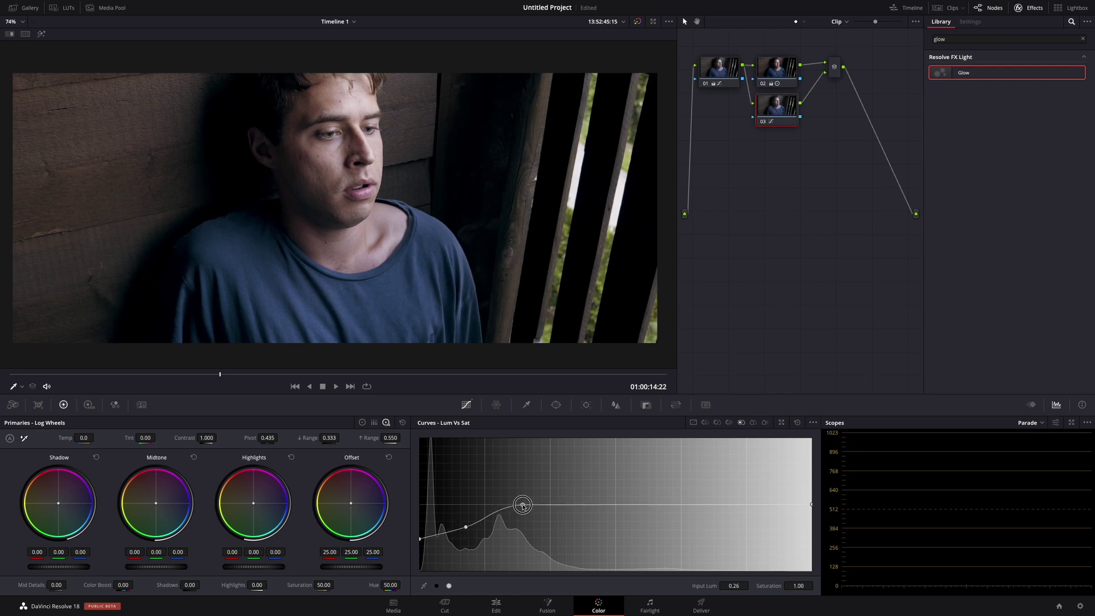
{"action": "left_click", "coordinate": [421, 540]}
{"action": "scroll", "coordinate": [282, 231], "scroll_direction": "up", "scroll_amount": 2}
{"action": "scroll", "coordinate": [286, 220], "scroll_direction": "up", "scroll_amount": 2}
{"action": "scroll", "coordinate": [413, 279], "scroll_direction": "up", "scroll_amount": 1}
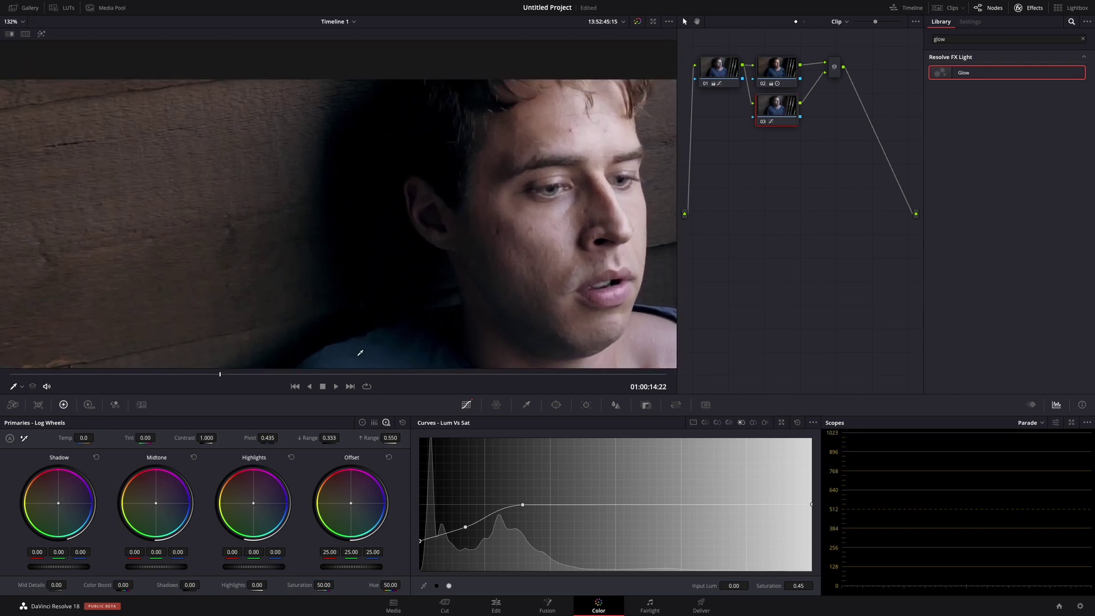
{"action": "mouse_move", "coordinate": [344, 374]}
{"action": "left_mouse_down"}
{"action": "mouse_move", "coordinate": [361, 377]}
{"action": "mouse_move", "coordinate": [349, 375]}
{"action": "left_mouse_up"}
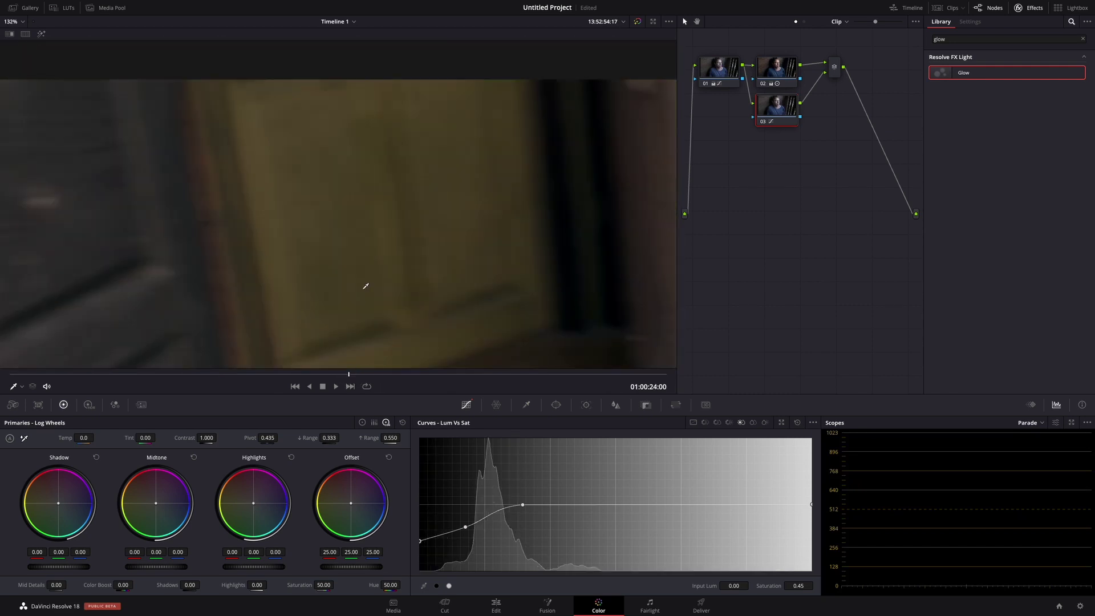
{"action": "scroll", "coordinate": [392, 294], "scroll_direction": "down", "scroll_amount": 3}
{"action": "scroll", "coordinate": [391, 293], "scroll_direction": "down", "scroll_amount": 2}
{"action": "left_click", "coordinate": [254, 375]}
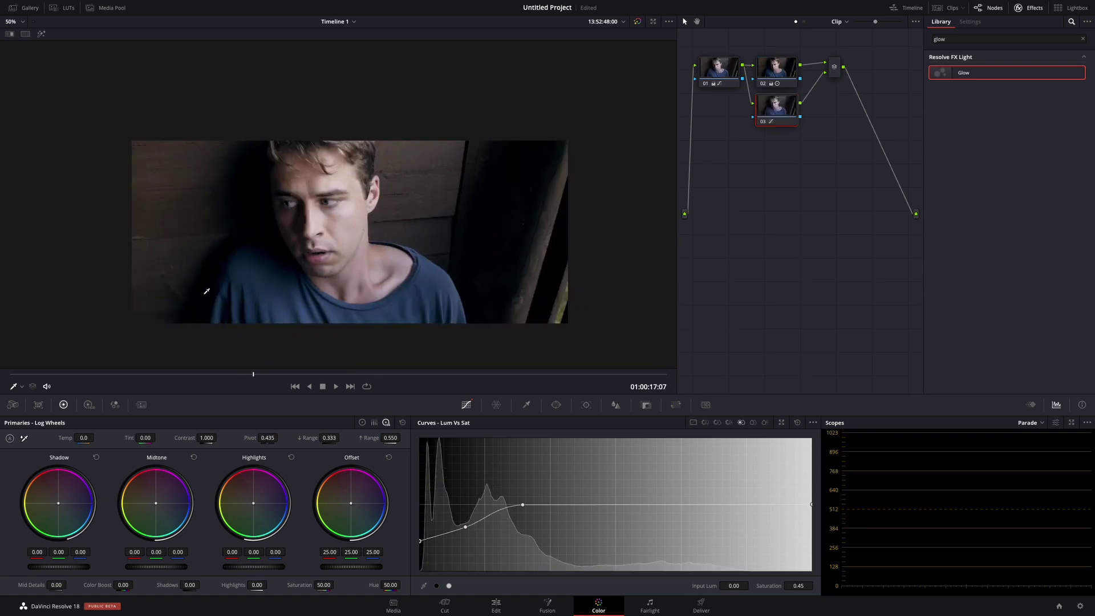
{"action": "scroll", "coordinate": [183, 298], "scroll_direction": "up", "scroll_amount": 2}
{"action": "scroll", "coordinate": [278, 281], "scroll_direction": "up", "scroll_amount": 2}
{"action": "scroll", "coordinate": [224, 244], "scroll_direction": "up", "scroll_amount": 1}
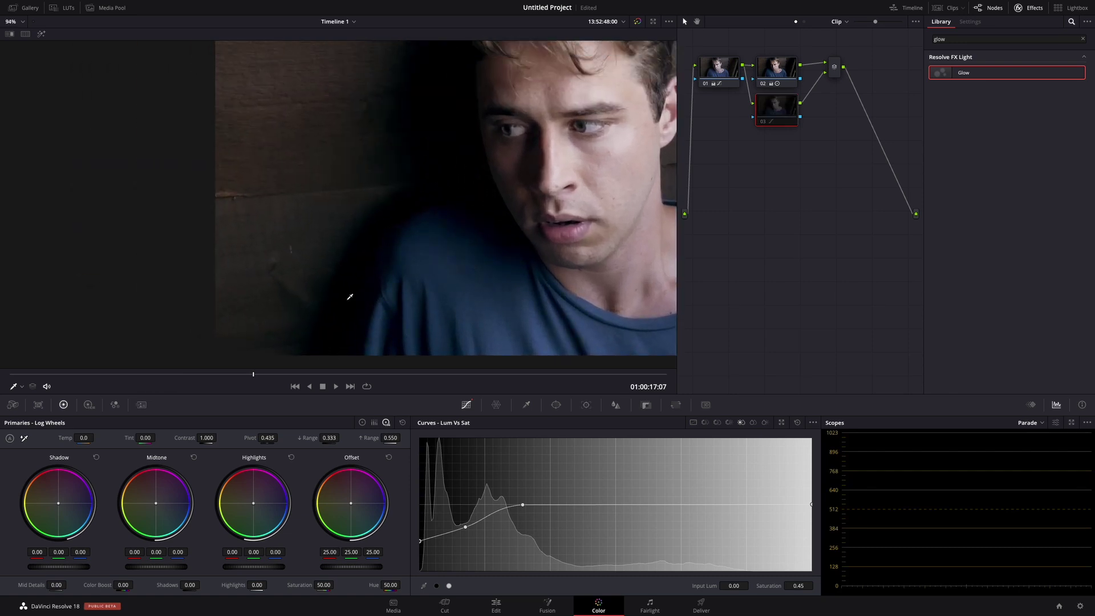
{"action": "scroll", "coordinate": [294, 285], "scroll_direction": "up", "scroll_amount": 1}
{"action": "scroll", "coordinate": [306, 308], "scroll_direction": "up", "scroll_amount": 1}
{"action": "scroll", "coordinate": [326, 208], "scroll_direction": "up", "scroll_amount": 2}
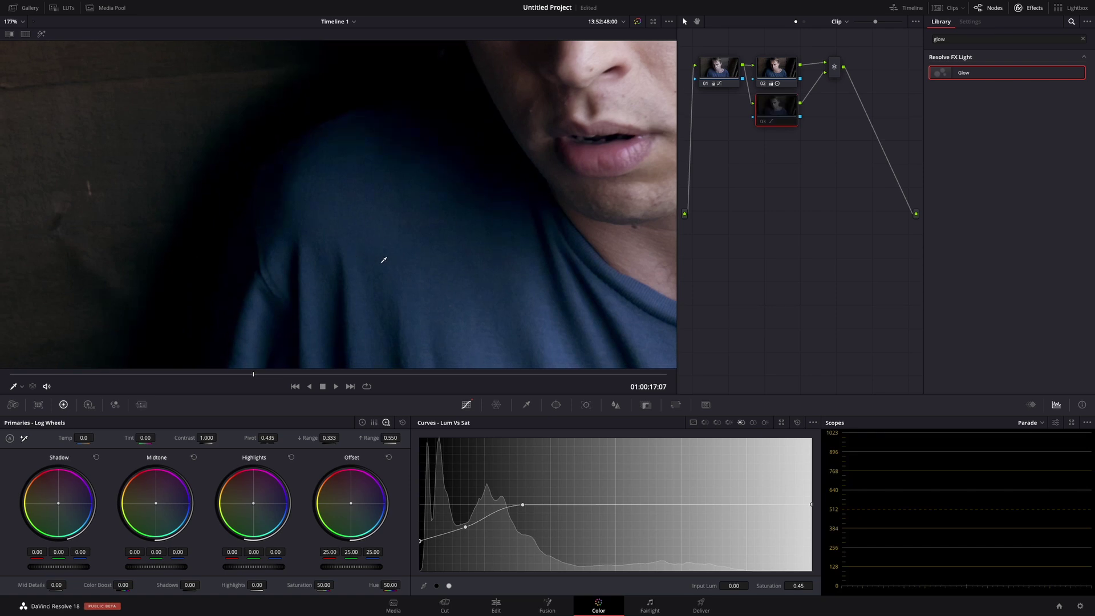
{"action": "scroll", "coordinate": [400, 261], "scroll_direction": "down", "scroll_amount": 3}
{"action": "scroll", "coordinate": [409, 263], "scroll_direction": "down", "scroll_amount": 3}
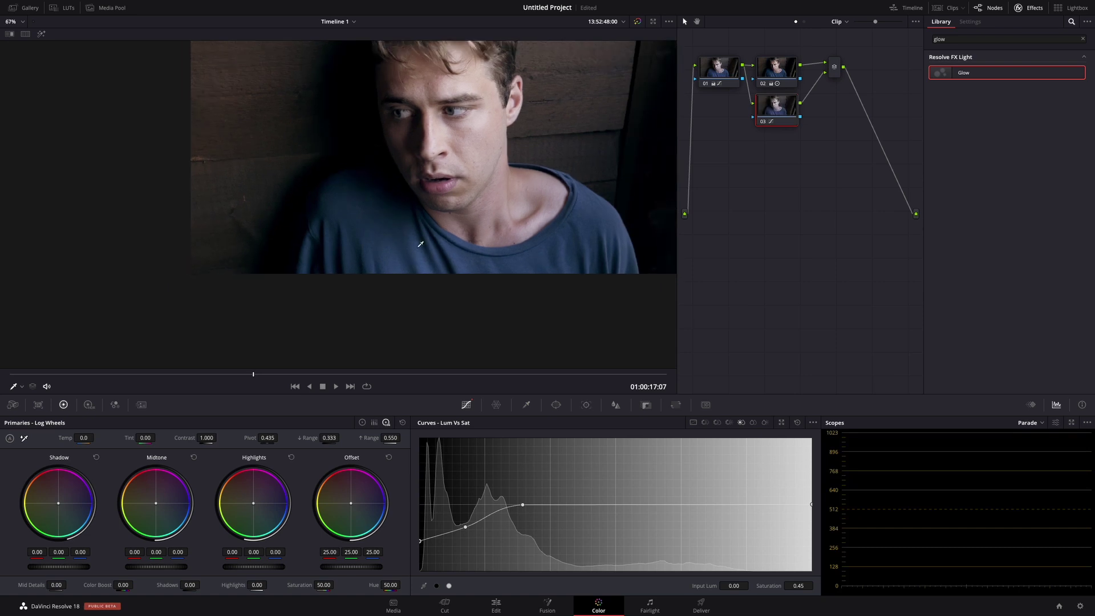
{"action": "scroll", "coordinate": [331, 293], "scroll_direction": "down", "scroll_amount": 1}
{"action": "mouse_move", "coordinate": [220, 375]}
{"action": "left_mouse_down"}
{"action": "mouse_move", "coordinate": [207, 376]}
{"action": "mouse_move", "coordinate": [218, 374]}
{"action": "left_mouse_up"}
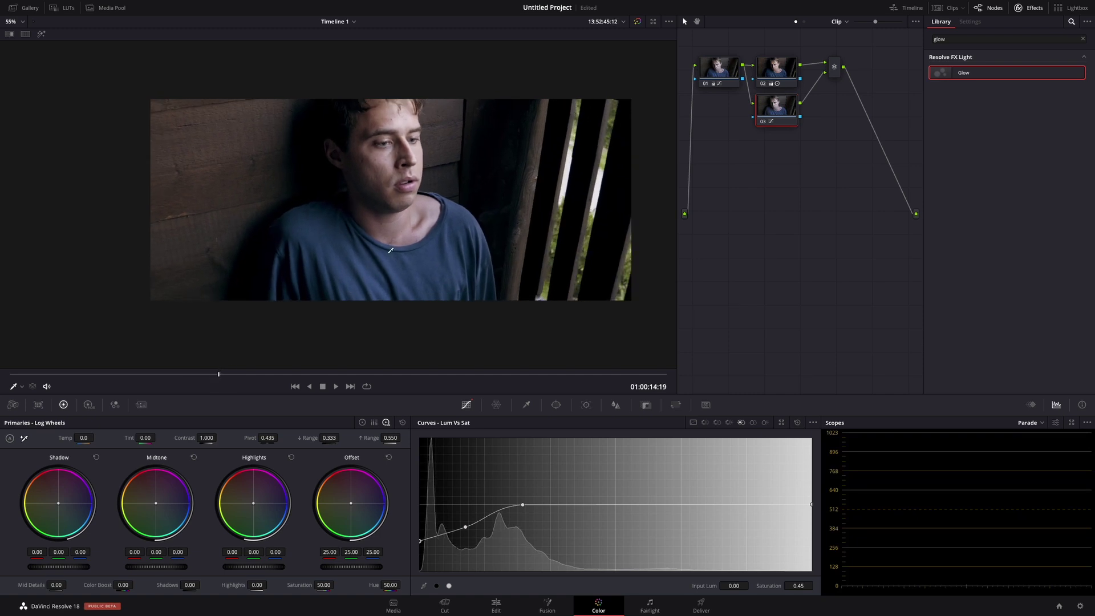
{"action": "left_click", "coordinate": [221, 374]}
{"action": "scroll", "coordinate": [382, 256], "scroll_direction": "up", "scroll_amount": 2}
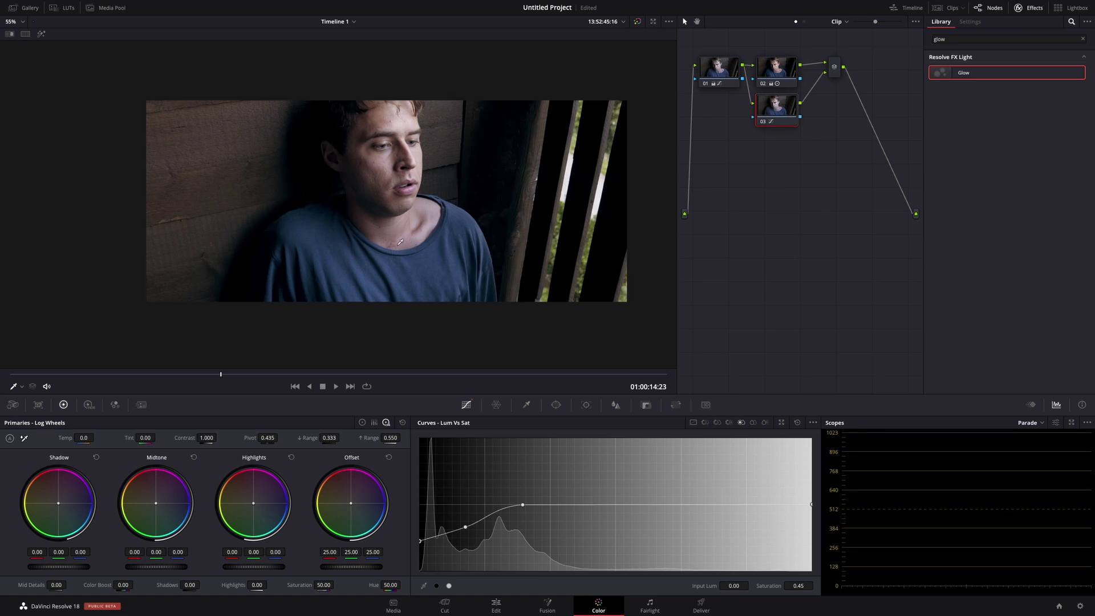
{"action": "scroll", "coordinate": [382, 257], "scroll_direction": "up", "scroll_amount": 2}
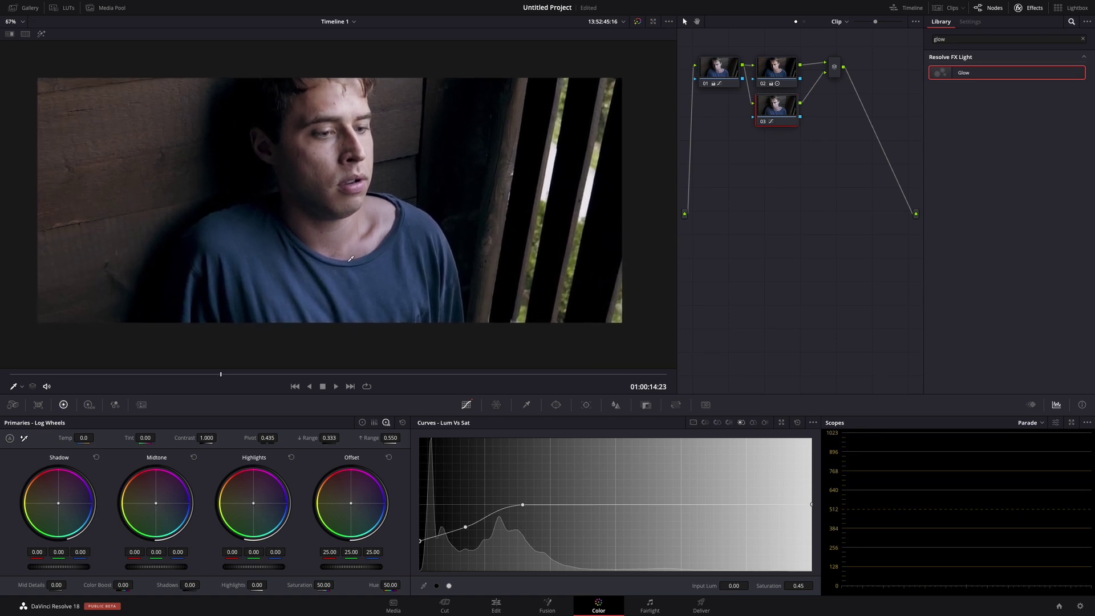
{"action": "scroll", "coordinate": [348, 258], "scroll_direction": "up", "scroll_amount": 2}
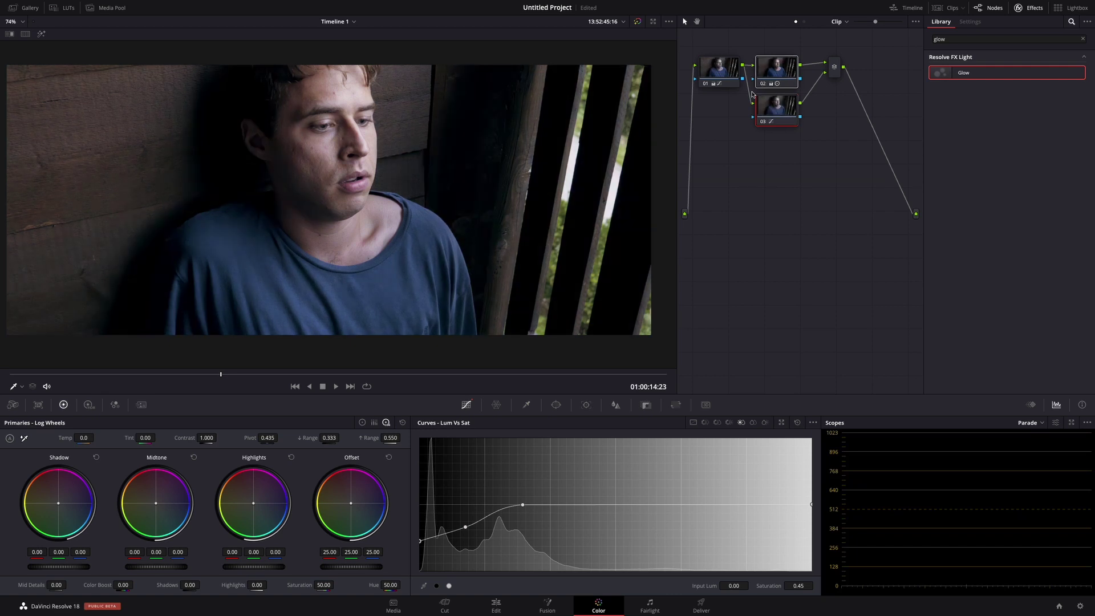
Compare with nodes 02 and 03 disabled, then add serial node 05 after the layer mixer
{"action": "key", "text": "ctrl+d"}
{"action": "key", "text": "ctrl+d"}
{"action": "left_click", "coordinate": [832, 72]}
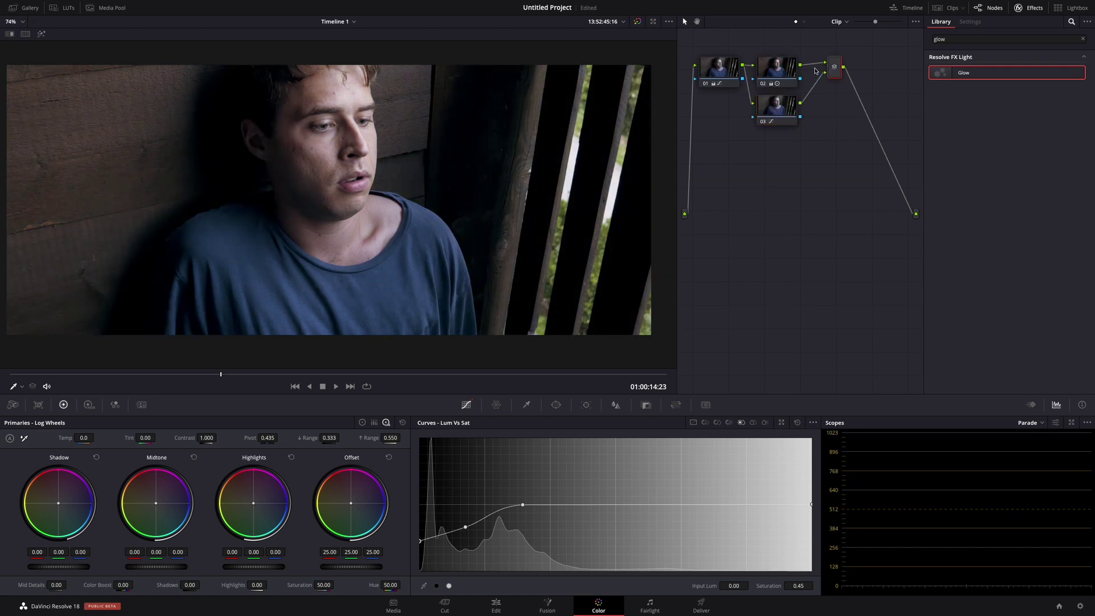
{"action": "key", "text": "alt+s"}
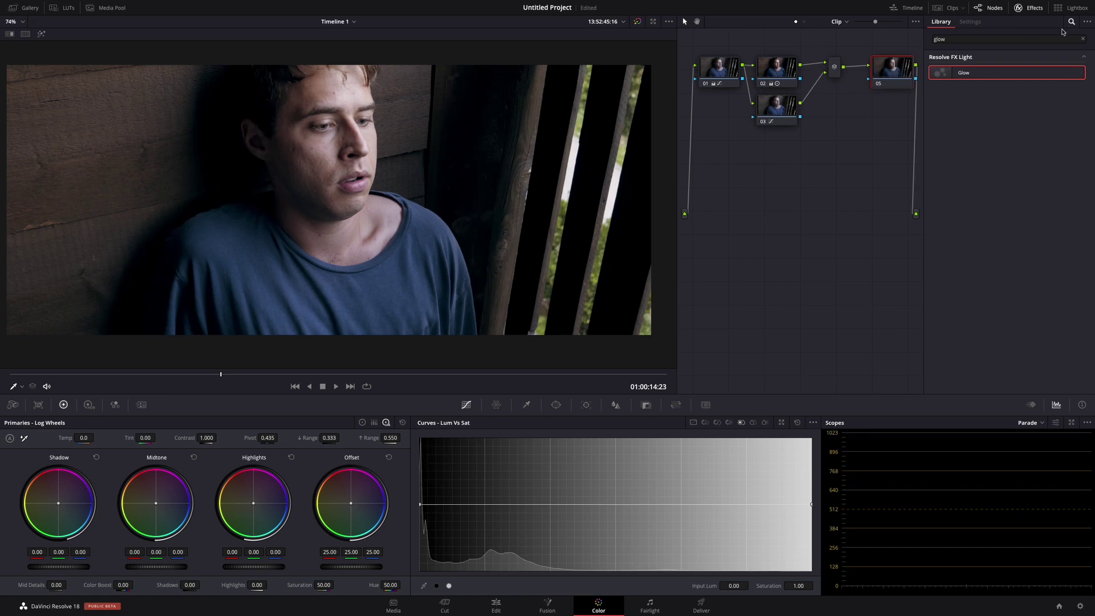
Place node 05 below, add parallel node 06 and switch Curves to Hue vs Hue
{"action": "left_click_drag", "start_coordinate": [901, 71], "coordinate": [738, 166]}
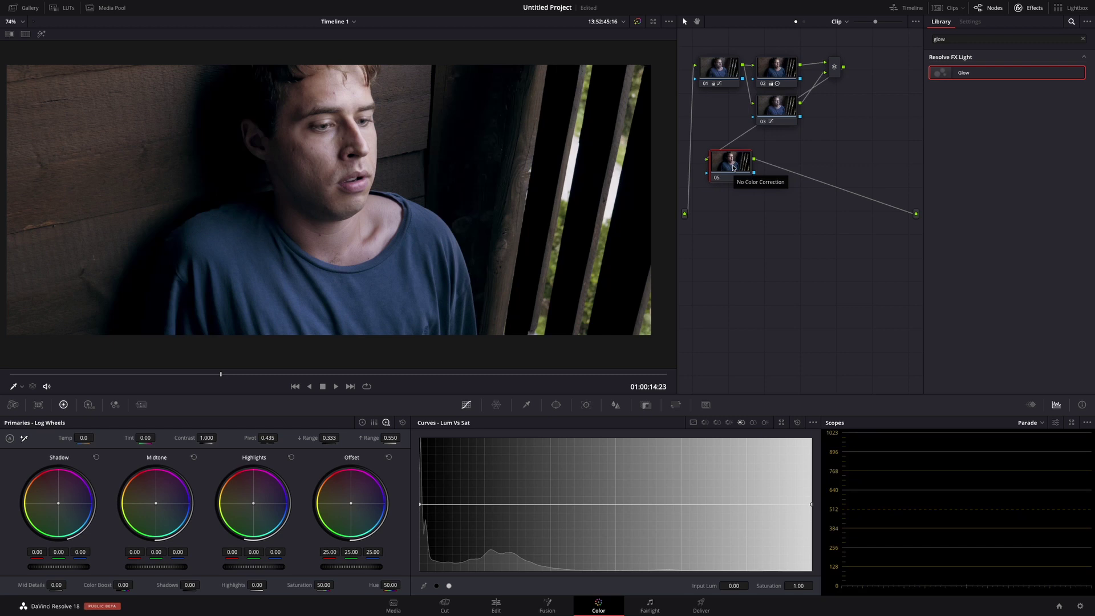
{"action": "key", "text": "alt+l"}
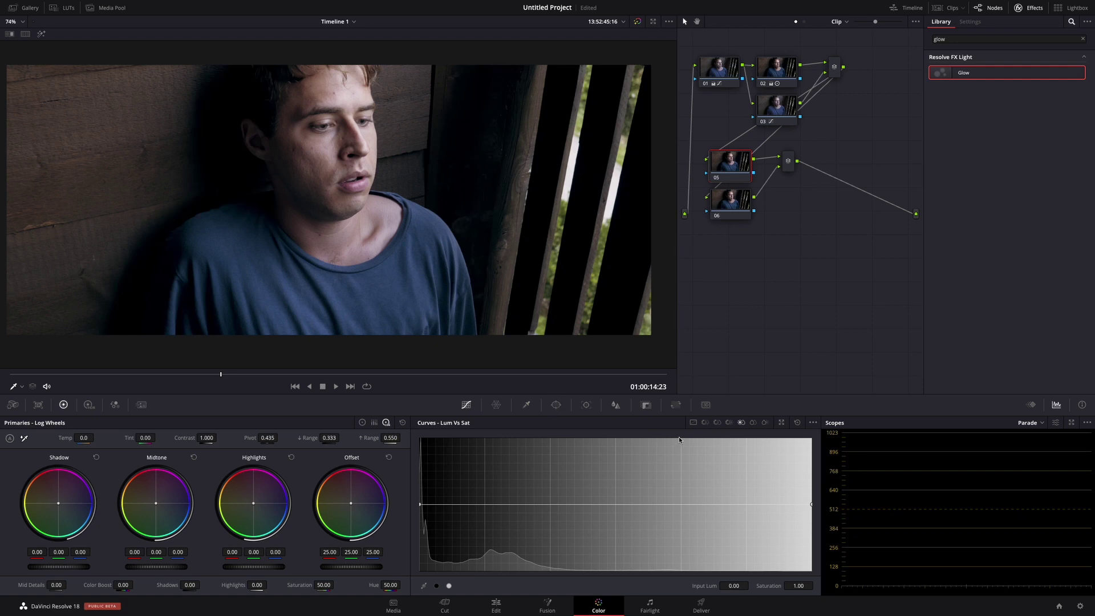
{"action": "left_click", "coordinate": [705, 423]}
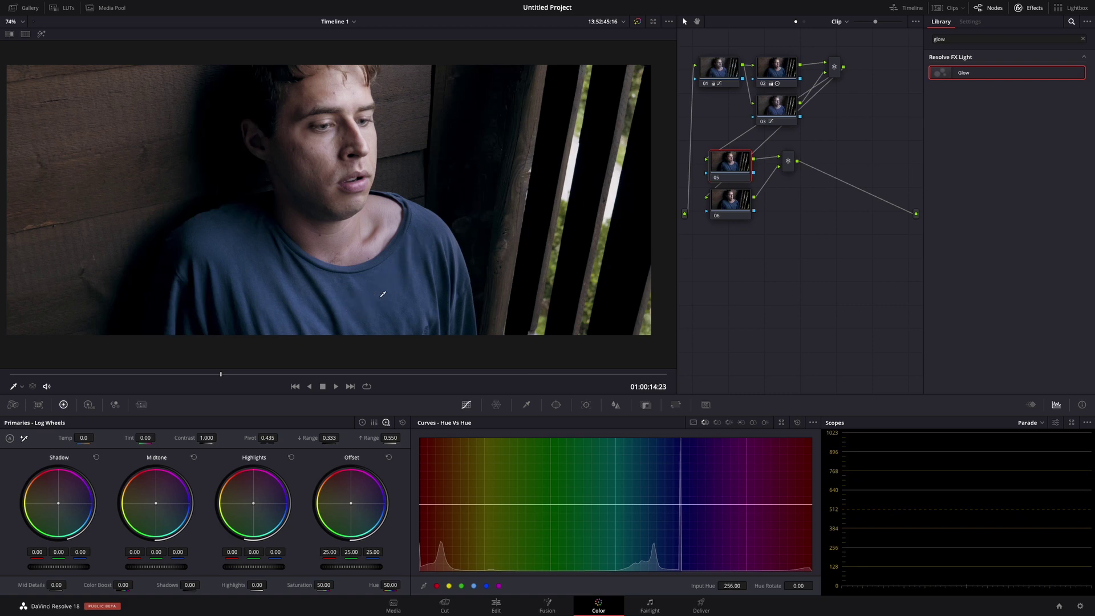
Sample the shirt onto the Hue vs Hue curve, reset it, and add points around the blue hues
{"action": "left_click", "coordinate": [384, 295]}
{"action": "mouse_move", "coordinate": [640, 504]}
{"action": "left_mouse_down"}
{"action": "mouse_move", "coordinate": [616, 506]}
{"action": "mouse_move", "coordinate": [713, 506]}
{"action": "left_mouse_up"}
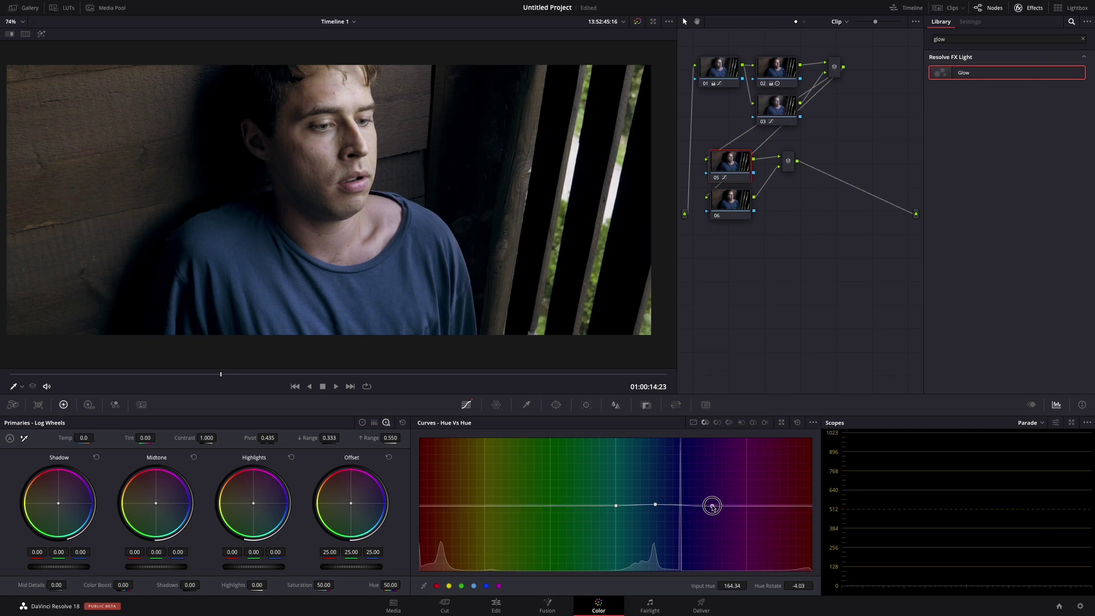
{"action": "left_click", "coordinate": [797, 422]}
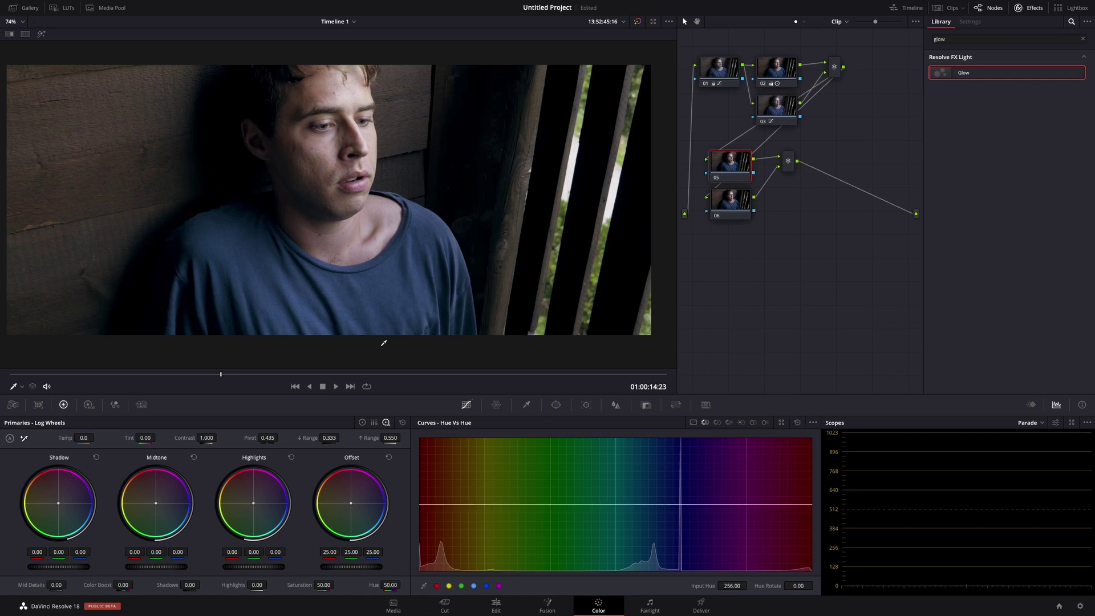
{"action": "left_click", "coordinate": [486, 586]}
{"action": "left_click", "coordinate": [473, 586]}
{"action": "left_click", "coordinate": [486, 586]}
Raise the blue centre point to rotate hues near 127.90 by about 5.18 toward teal
{"action": "left_click_drag", "start_coordinate": [682, 506], "coordinate": [678, 497]}
{"action": "left_click_drag", "start_coordinate": [677, 497], "coordinate": [676, 456]}
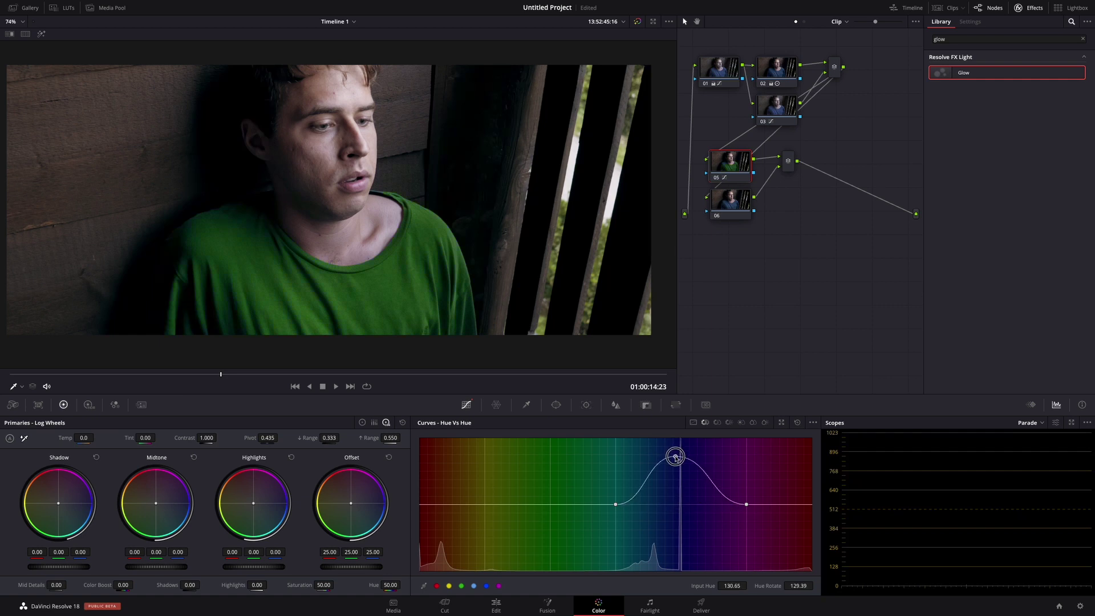
{"action": "left_click_drag", "start_coordinate": [676, 456], "coordinate": [671, 501]}
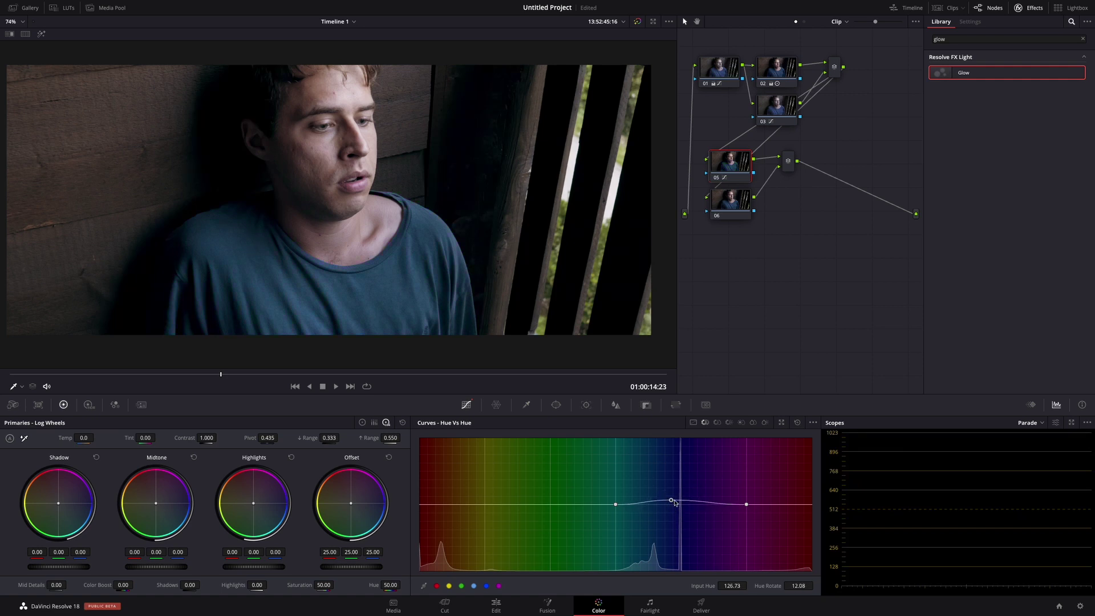
{"action": "scroll", "coordinate": [401, 314], "scroll_direction": "up", "scroll_amount": 2}
{"action": "scroll", "coordinate": [405, 310], "scroll_direction": "up", "scroll_amount": 2}
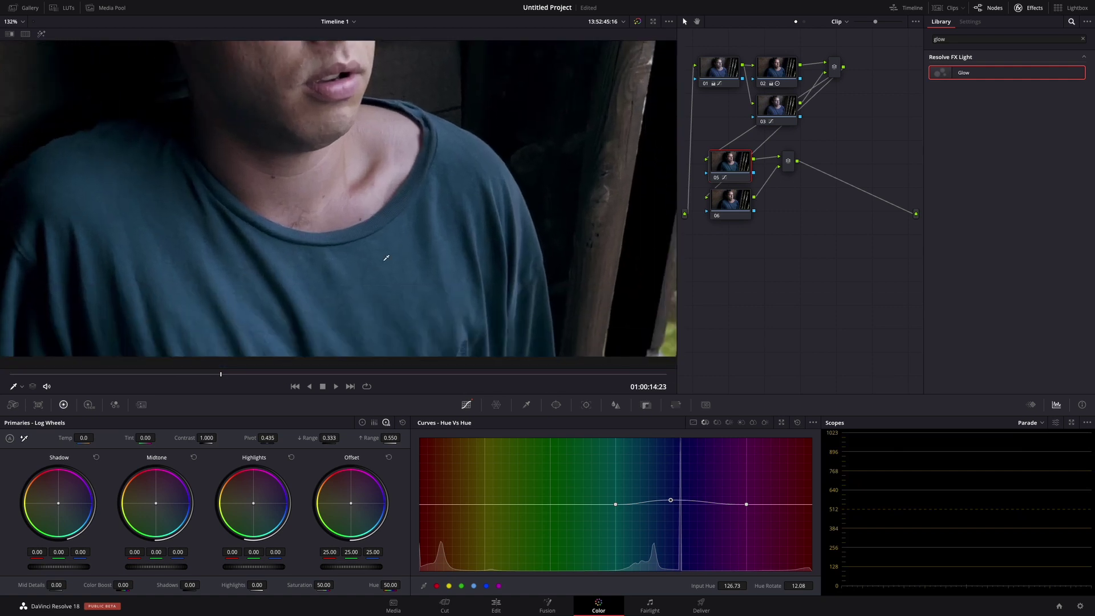
{"action": "scroll", "coordinate": [416, 306], "scroll_direction": "up", "scroll_amount": 1}
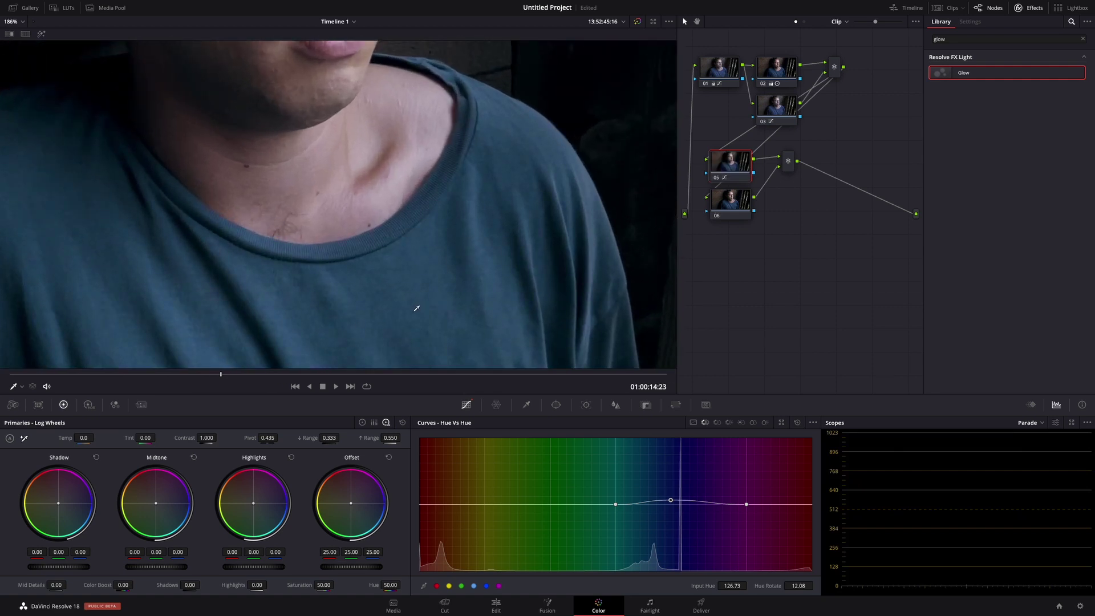
Toggle node 05 to compare and refine the subtle teal shirt, then select node 06
{"action": "key", "text": "ctrl+d"}
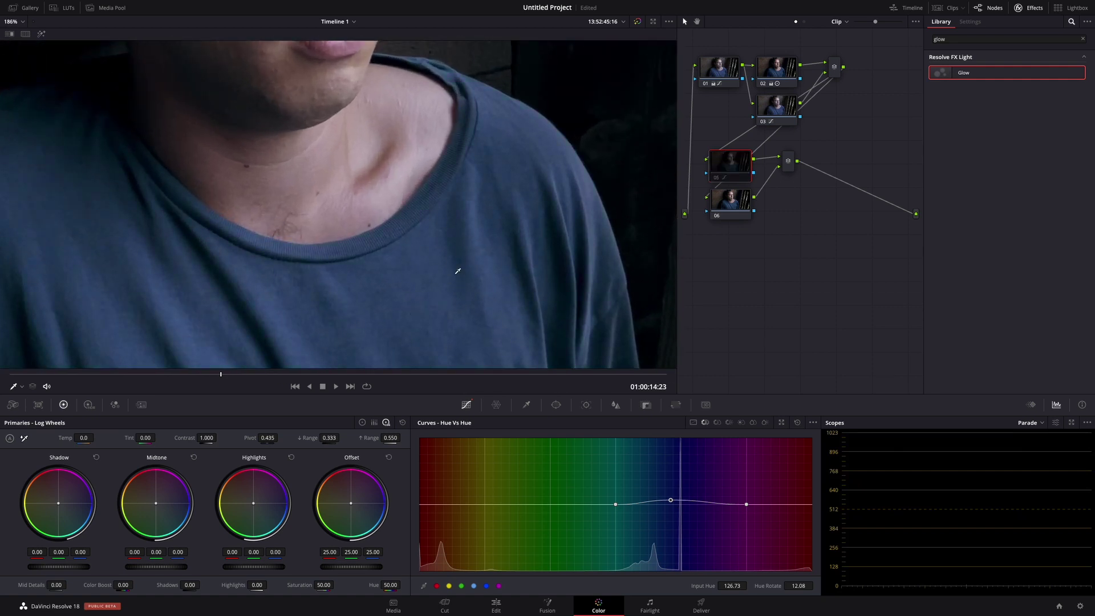
{"action": "scroll", "coordinate": [457, 271], "scroll_direction": "down", "scroll_amount": 1}
{"action": "key", "text": "ctrl+d"}
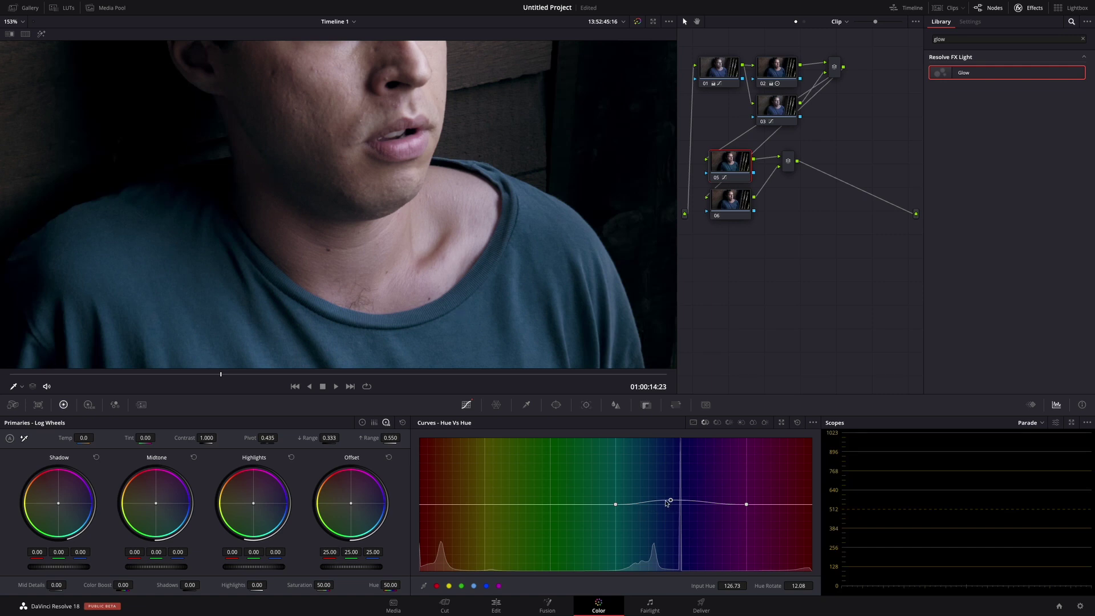
{"action": "key", "text": "ctrl+d"}
{"action": "key", "text": "ctrl+d"}
{"action": "left_click_drag", "start_coordinate": [671, 501], "coordinate": [672, 504]}
{"action": "key", "text": "ctrl+d"}
{"action": "key", "text": "ctrl+d"}
{"action": "key", "text": "ctrl+d"}
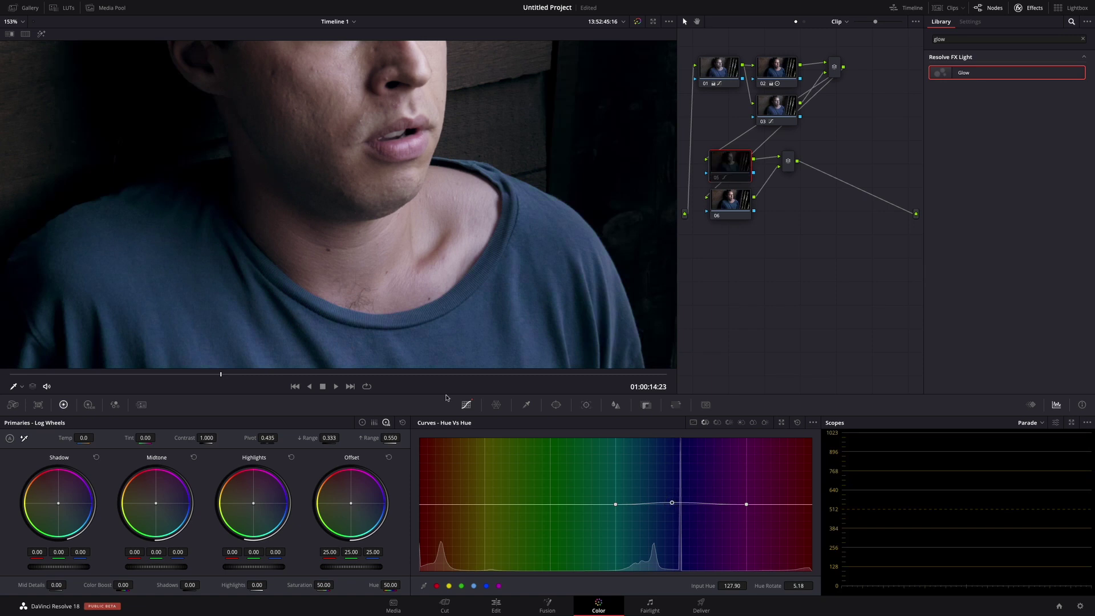
{"action": "key", "text": "ctrl+d"}
{"action": "scroll", "coordinate": [462, 318], "scroll_direction": "down", "scroll_amount": 3}
{"action": "scroll", "coordinate": [428, 321], "scroll_direction": "down", "scroll_amount": 2}
{"action": "scroll", "coordinate": [393, 325], "scroll_direction": "down", "scroll_amount": 2}
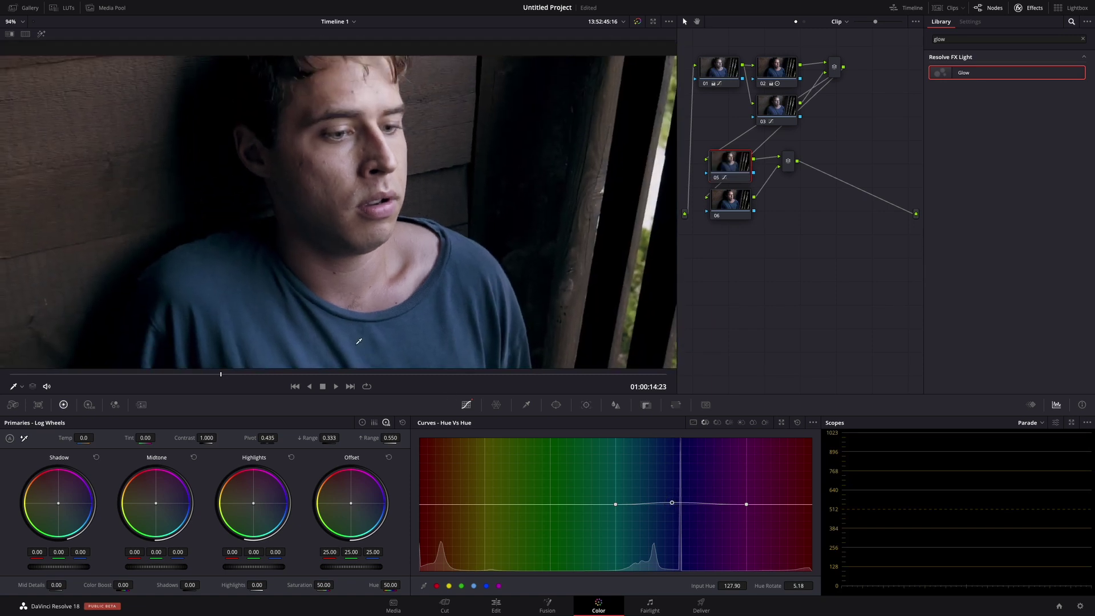
{"action": "scroll", "coordinate": [354, 329], "scroll_direction": "down", "scroll_amount": 2}
{"action": "scroll", "coordinate": [351, 325], "scroll_direction": "down", "scroll_amount": 2}
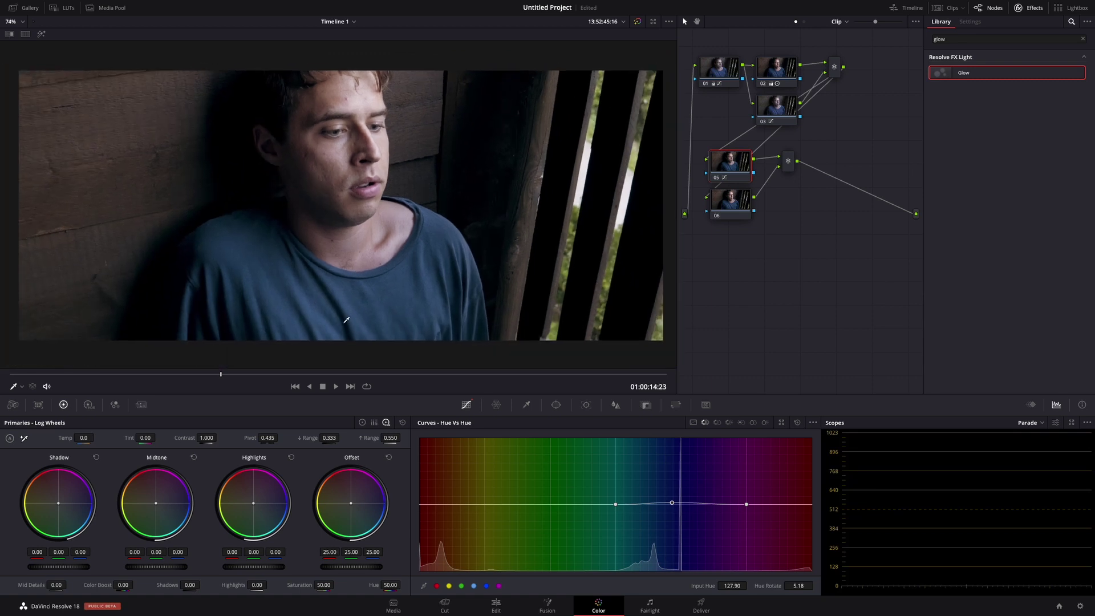
{"action": "left_click", "coordinate": [712, 212]}
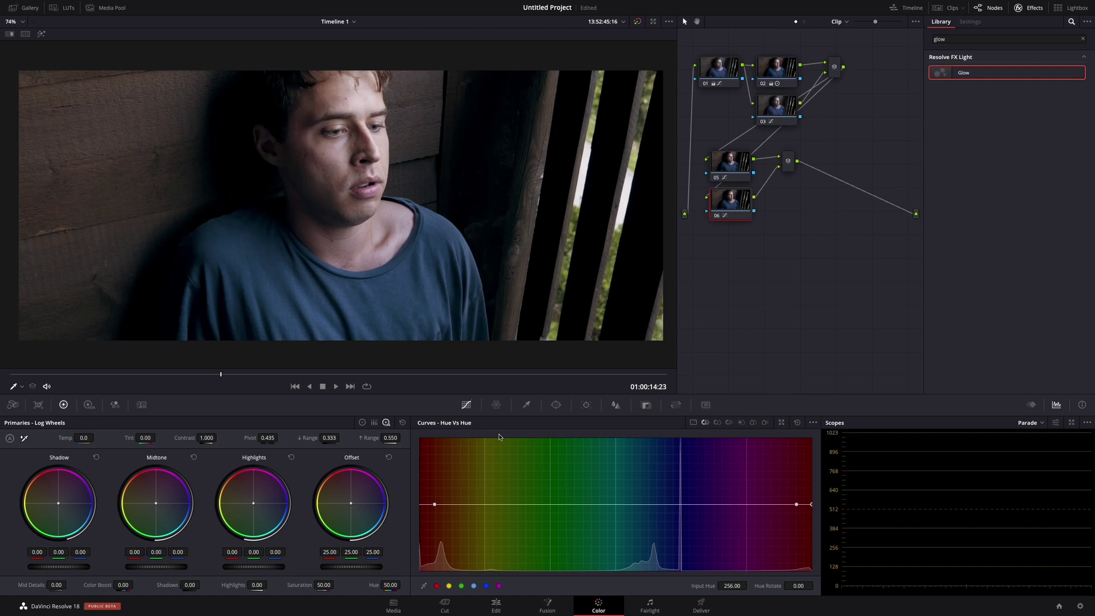
Add node 07 and dip the shirt's blue-cyan saturation to 0.86 near hue 115.37 with Hue vs Sat
{"action": "left_click_drag", "start_coordinate": [811, 504], "coordinate": [813, 506]}
{"action": "key", "text": "alt+l"}
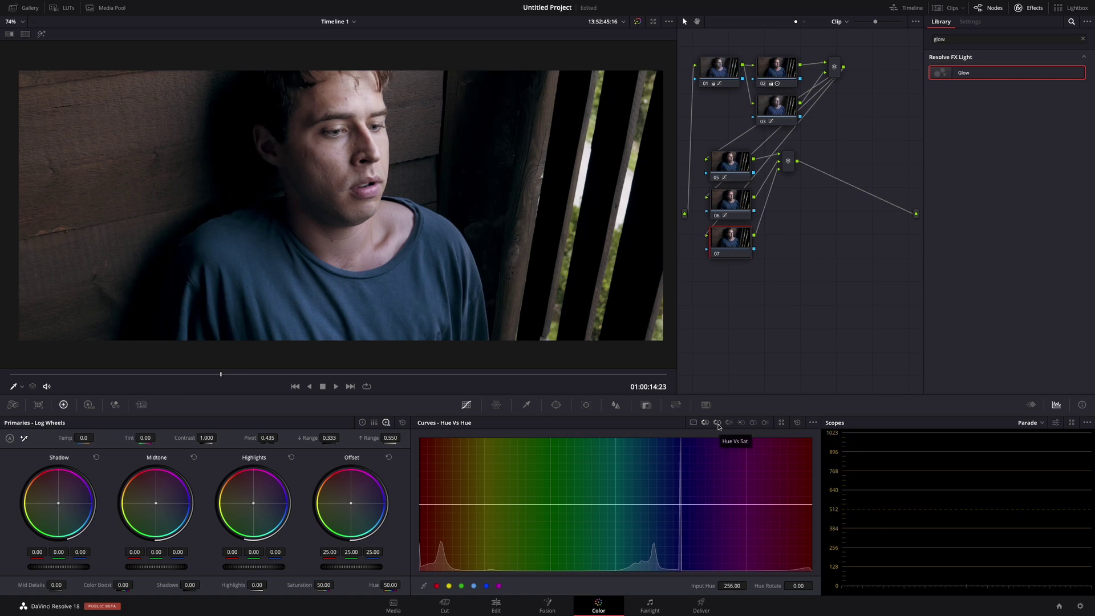
{"action": "left_click", "coordinate": [717, 423]}
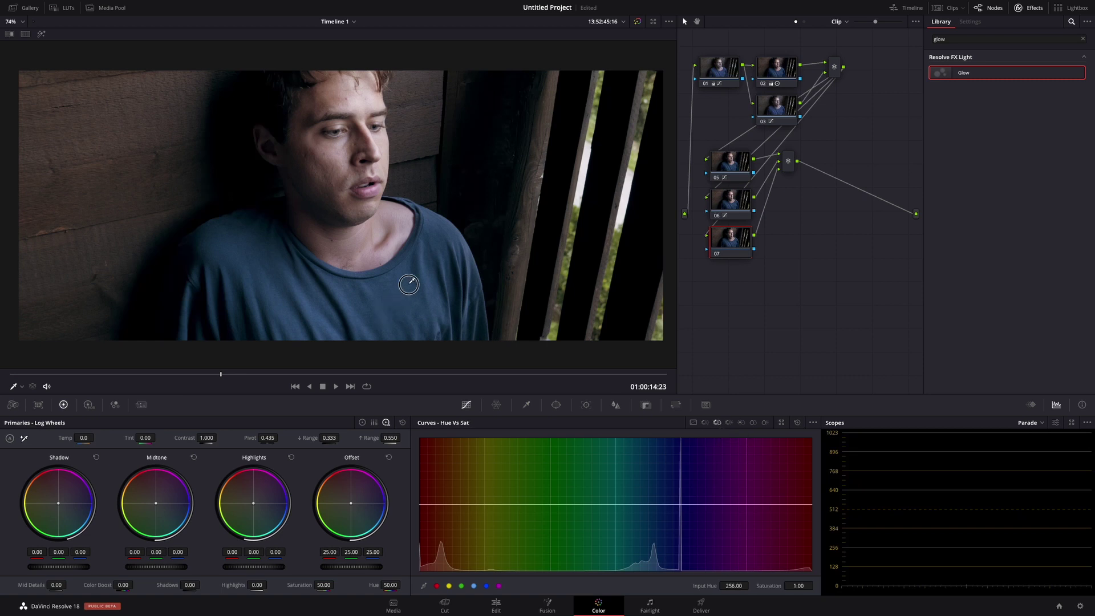
{"action": "left_click", "coordinate": [437, 240]}
{"action": "mouse_move", "coordinate": [672, 505]}
{"action": "left_mouse_down"}
{"action": "mouse_move", "coordinate": [700, 505]}
{"action": "mouse_move", "coordinate": [661, 527]}
{"action": "mouse_move", "coordinate": [660, 515]}
{"action": "left_mouse_up"}
Move the layer mixer down, add node 09 after it and set Highlights to -10
{"action": "left_click_drag", "start_coordinate": [789, 169], "coordinate": [776, 216]}
{"action": "key", "text": "alt+s"}
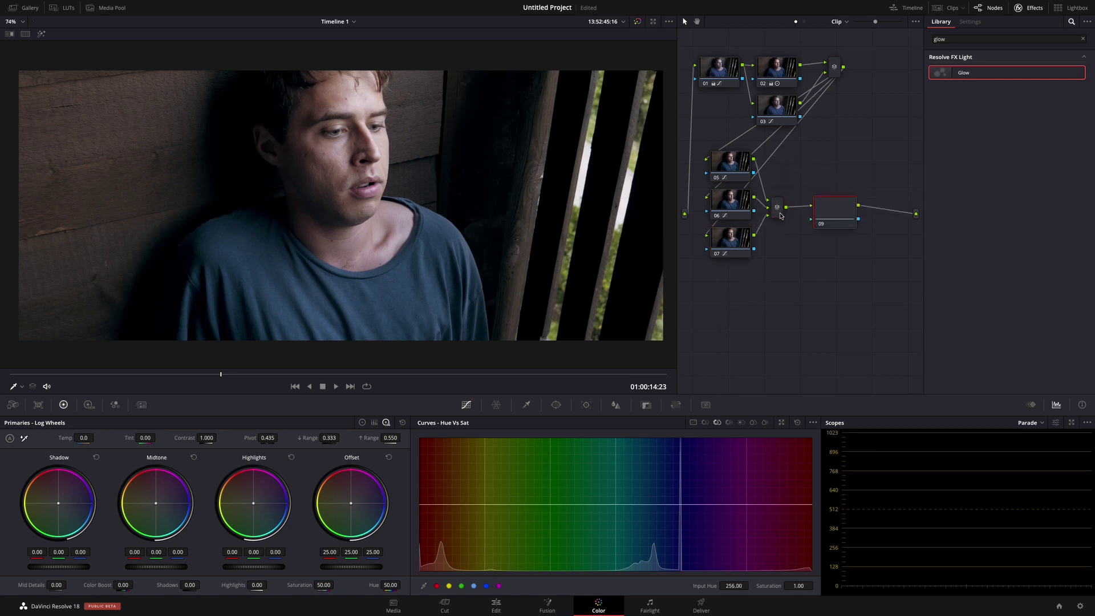
{"action": "left_click", "coordinate": [815, 210]}
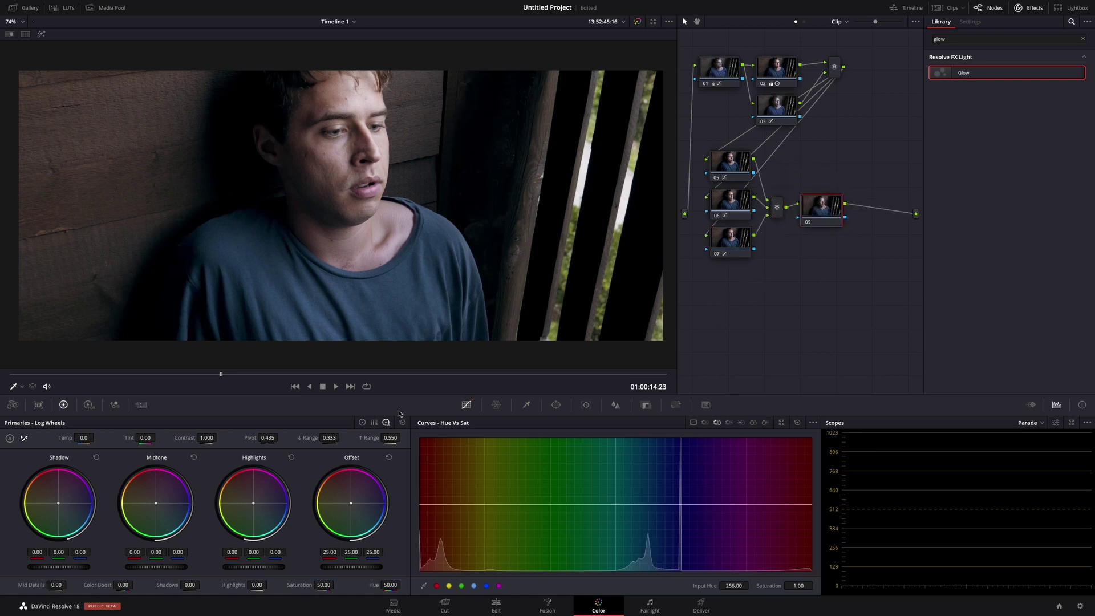
{"action": "left_click_drag", "start_coordinate": [257, 586], "coordinate": [253, 587]}
{"action": "left_click", "coordinate": [256, 585]}
{"action": "type", "text": "0"}
{"action": "key", "text": "Return"}
Toggle node 09 on and off while zooming the viewer to compare the lowered highlights
{"action": "key", "text": "ctrl+d"}
{"action": "key", "text": "ctrl+d"}
{"action": "key", "text": "ctrl+d"}
{"action": "key", "text": "ctrl+d"}
{"action": "scroll", "coordinate": [371, 205], "scroll_direction": "up", "scroll_amount": 5}
{"action": "scroll", "coordinate": [385, 250], "scroll_direction": "up", "scroll_amount": 1}
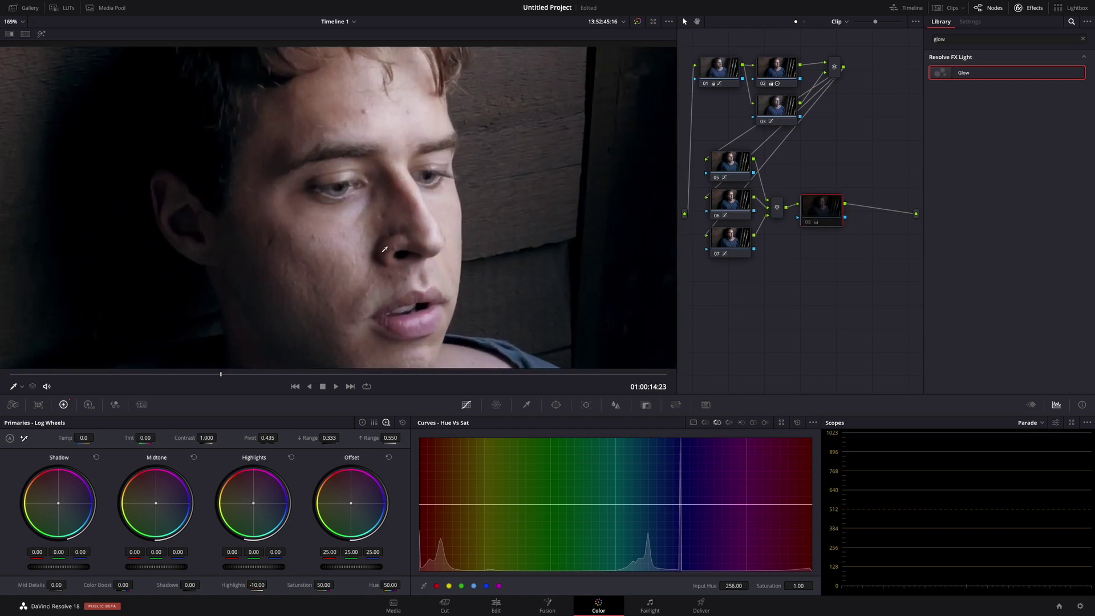
{"action": "key", "text": "ctrl+d"}
{"action": "scroll", "coordinate": [383, 248], "scroll_direction": "down", "scroll_amount": 3}
{"action": "scroll", "coordinate": [382, 242], "scroll_direction": "down", "scroll_amount": 1}
{"action": "scroll", "coordinate": [380, 231], "scroll_direction": "down", "scroll_amount": 2}
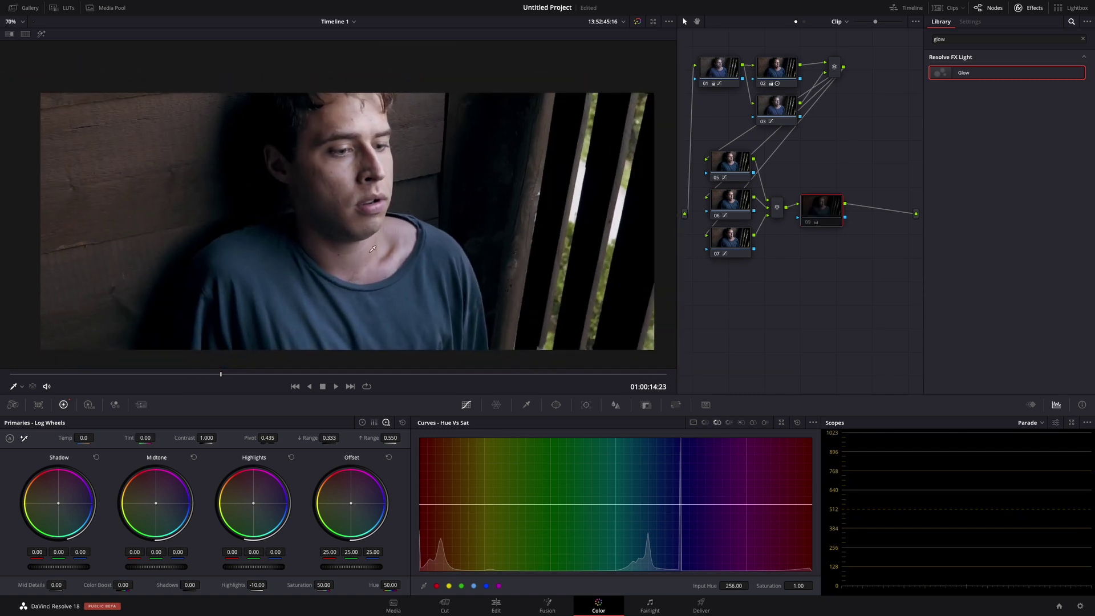
{"action": "scroll", "coordinate": [339, 214], "scroll_direction": "up", "scroll_amount": 1}
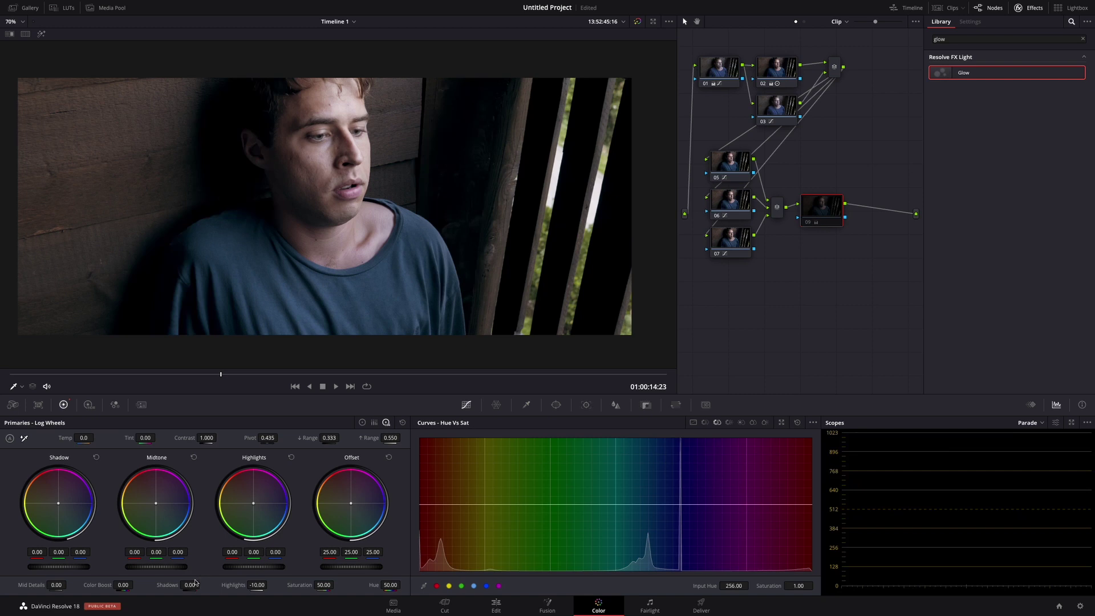
Raise Shadows to 10.00 on node 09
{"action": "left_click_drag", "start_coordinate": [186, 585], "coordinate": [194, 585]}
{"action": "double_click", "coordinate": [194, 585]}
{"action": "type", "text": "100"}
{"action": "key", "text": "Return"}
{"action": "left_click", "coordinate": [794, 277]}
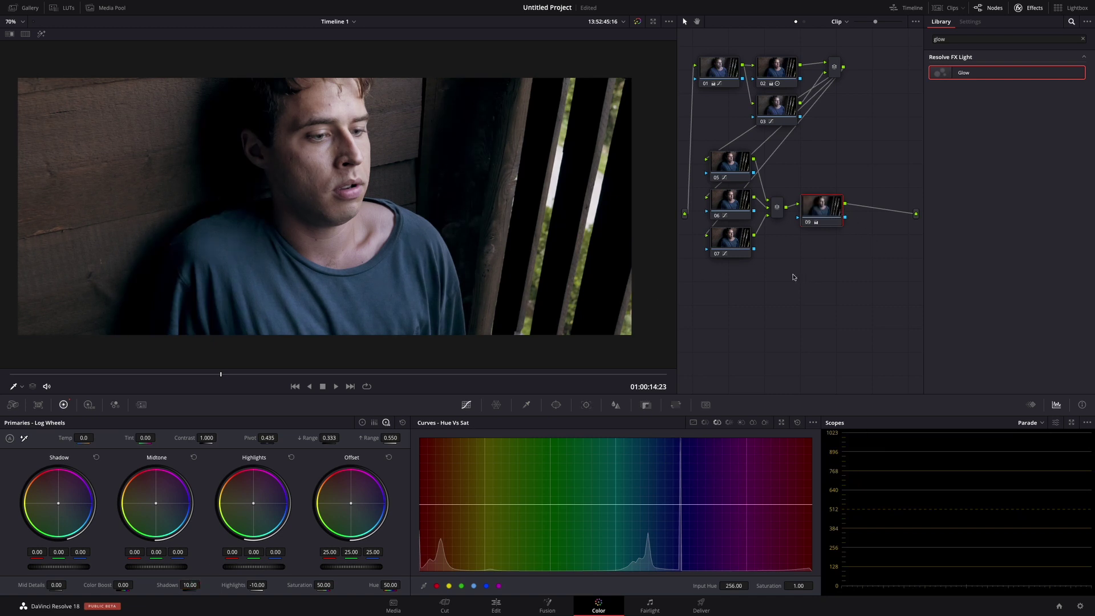
{"action": "left_click", "coordinate": [185, 586]}
{"action": "key", "text": "alt+s"}
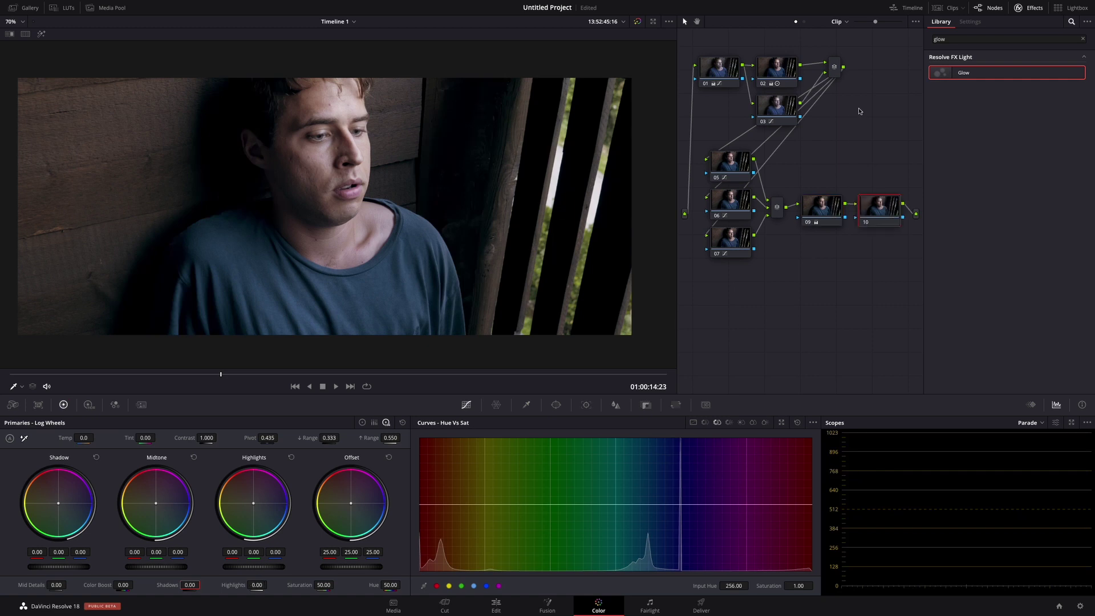
{"action": "left_click_drag", "start_coordinate": [973, 74], "coordinate": [878, 219]}
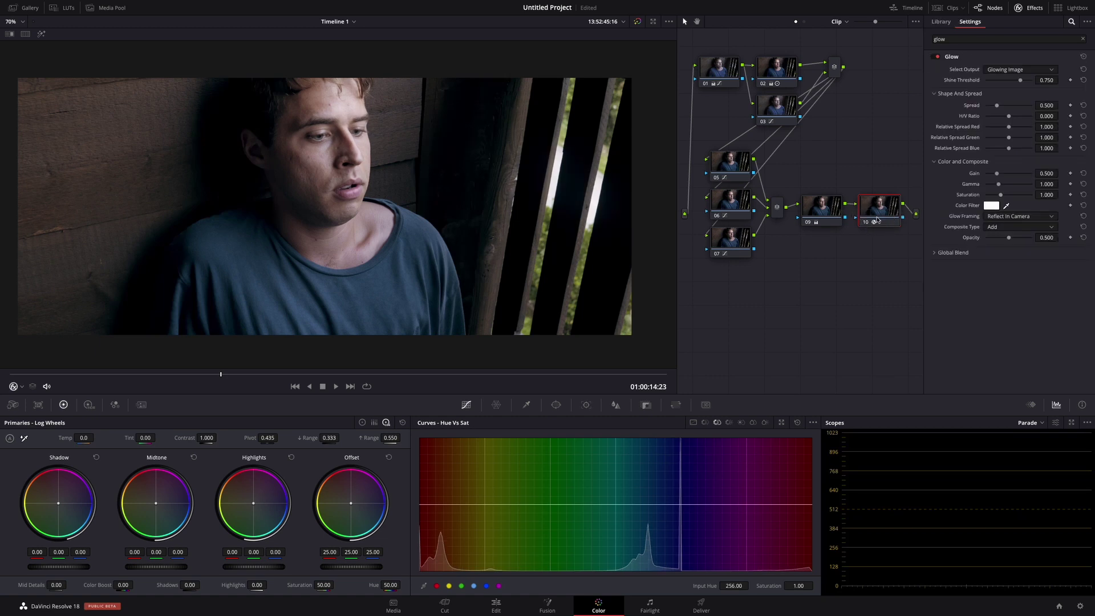
{"action": "left_click_drag", "start_coordinate": [1021, 80], "coordinate": [1011, 85]}
{"action": "key", "text": "ctrl+s"}
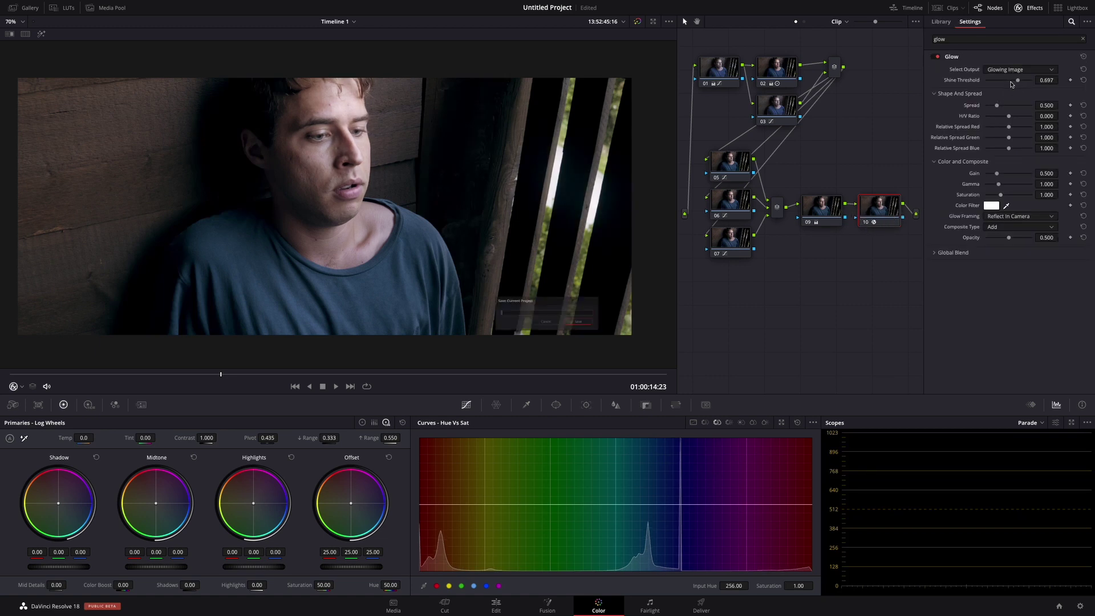
{"action": "left_click", "coordinate": [596, 326]}
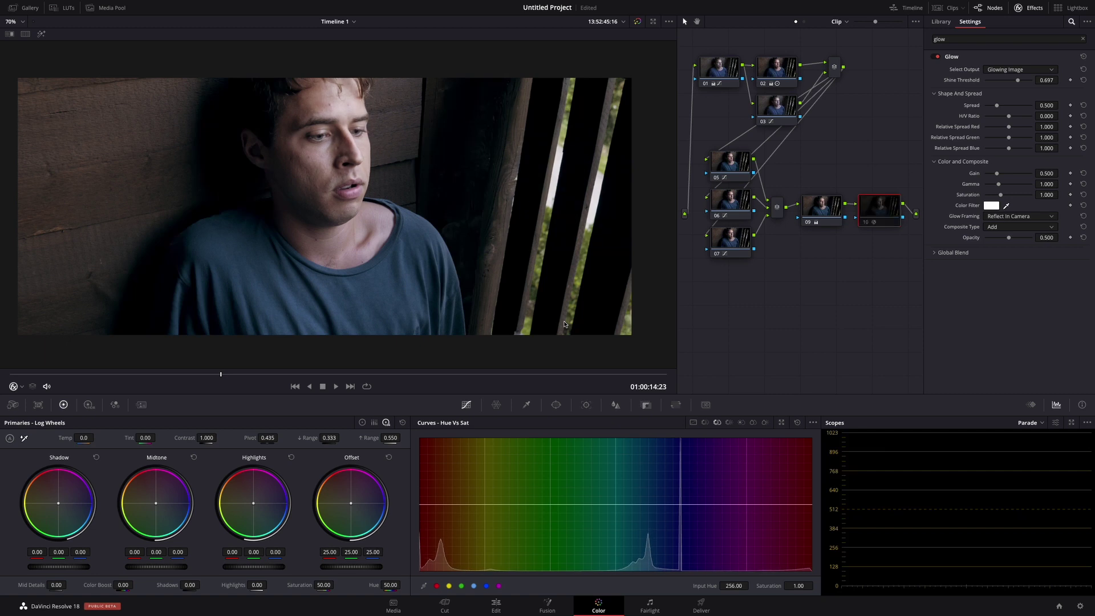
{"action": "scroll", "coordinate": [344, 146], "scroll_direction": "up", "scroll_amount": 4}
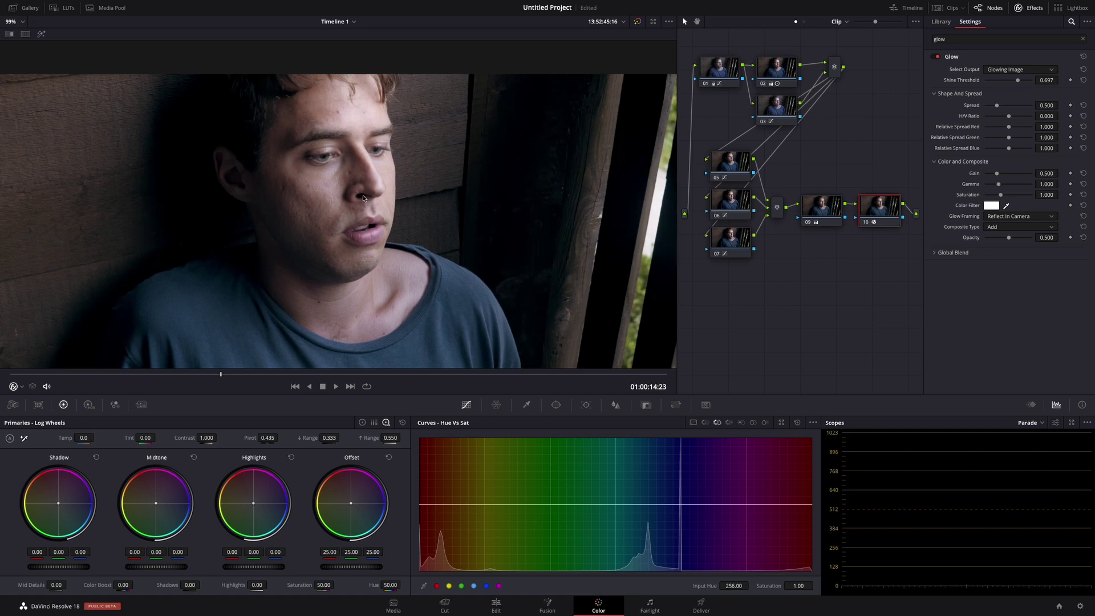
{"action": "scroll", "coordinate": [373, 183], "scroll_direction": "up", "scroll_amount": 2}
{"action": "scroll", "coordinate": [399, 146], "scroll_direction": "up", "scroll_amount": 1}
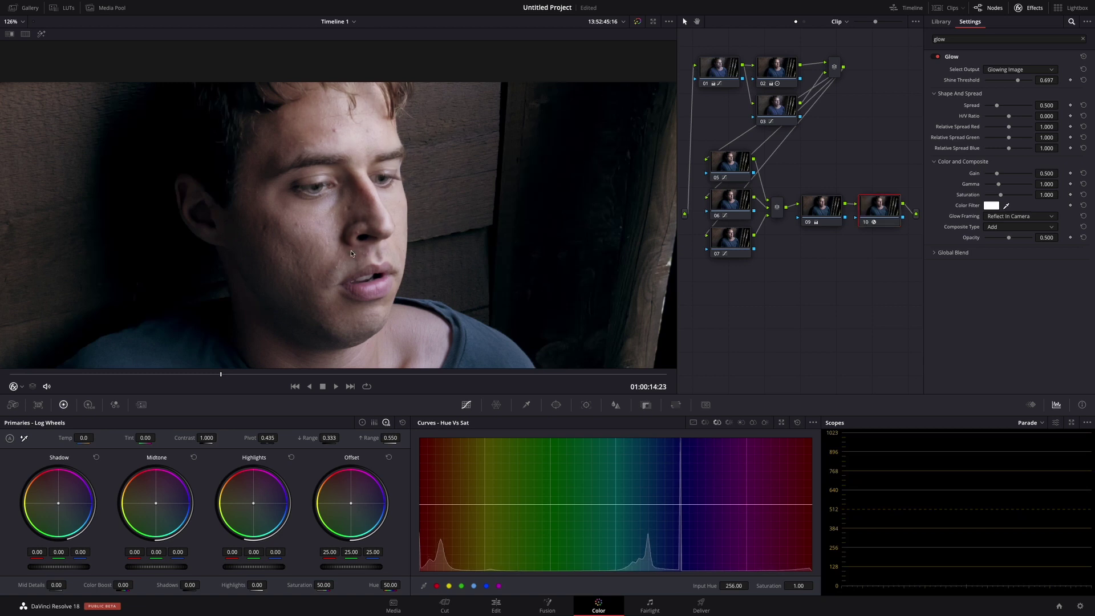
{"action": "scroll", "coordinate": [438, 274], "scroll_direction": "down", "scroll_amount": 3}
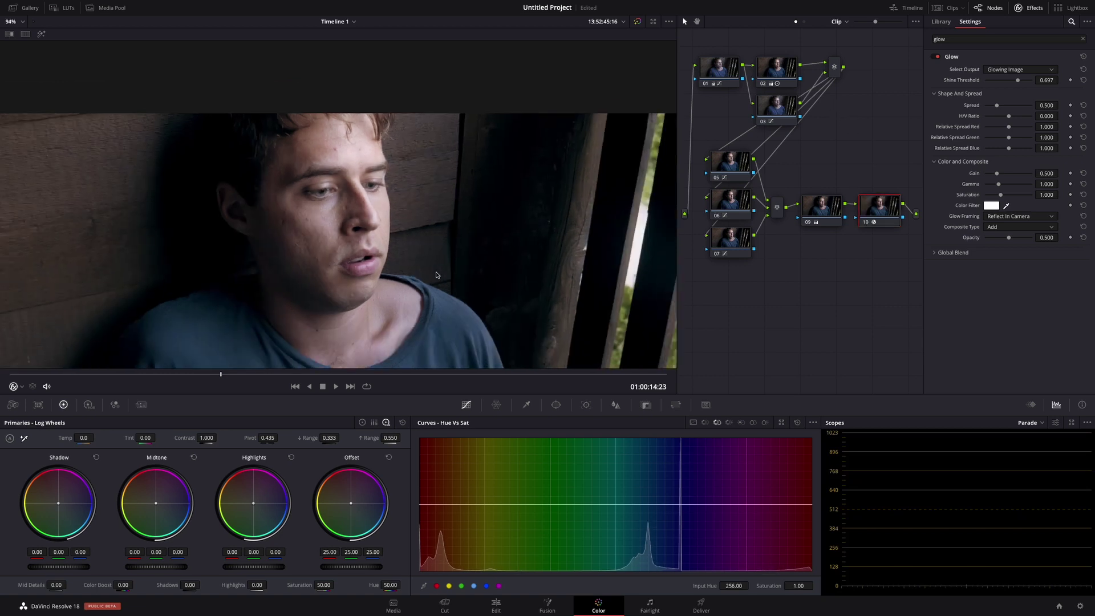
{"action": "scroll", "coordinate": [420, 286], "scroll_direction": "down", "scroll_amount": 3}
{"action": "scroll", "coordinate": [384, 264], "scroll_direction": "down", "scroll_amount": 3}
{"action": "scroll", "coordinate": [394, 265], "scroll_direction": "up", "scroll_amount": 2}
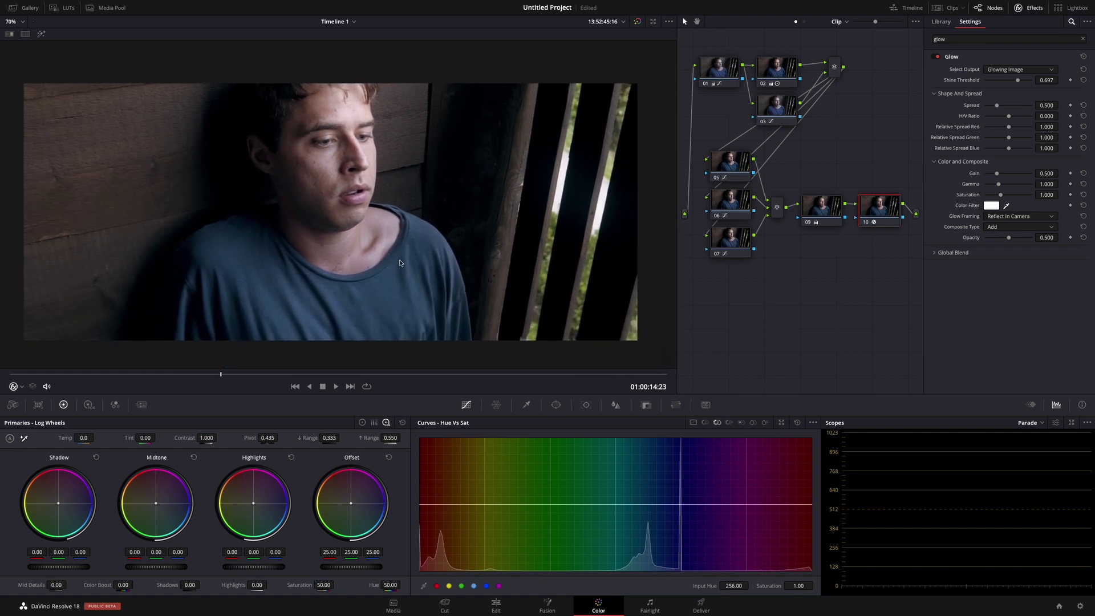
{"action": "left_click_drag", "start_coordinate": [404, 266], "coordinate": [394, 264]}
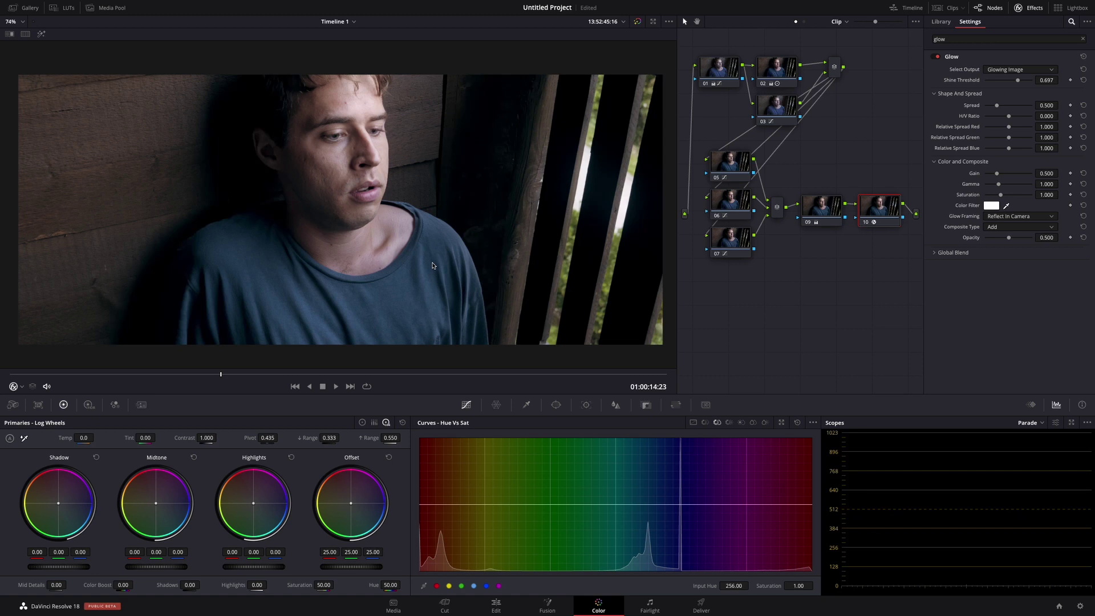
{"action": "left_click_drag", "start_coordinate": [898, 300], "coordinate": [708, 70]}
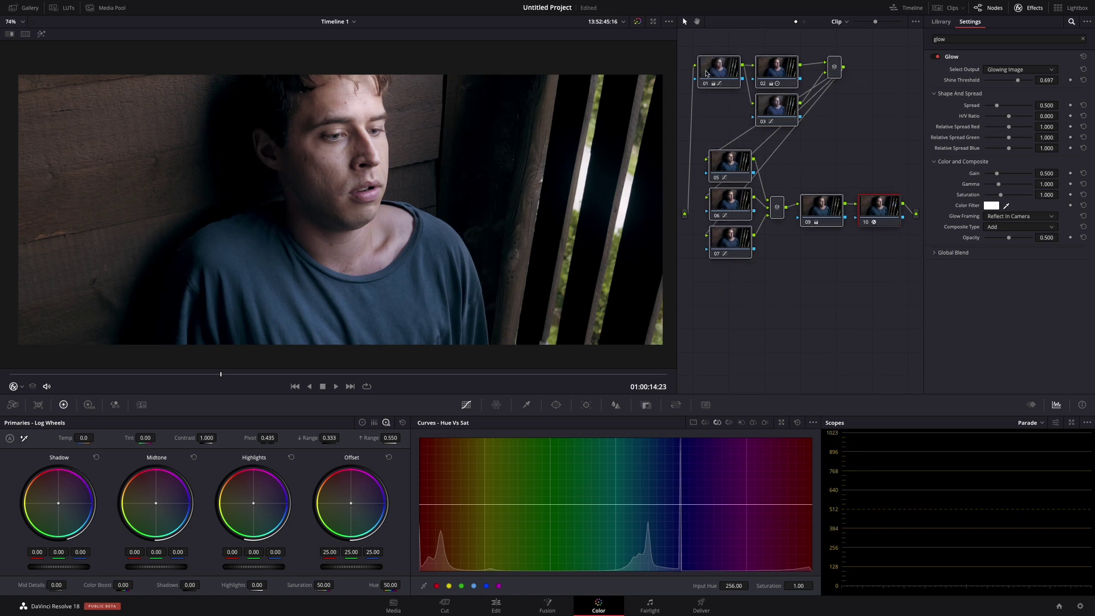
{"action": "key", "text": "ctrl+d"}
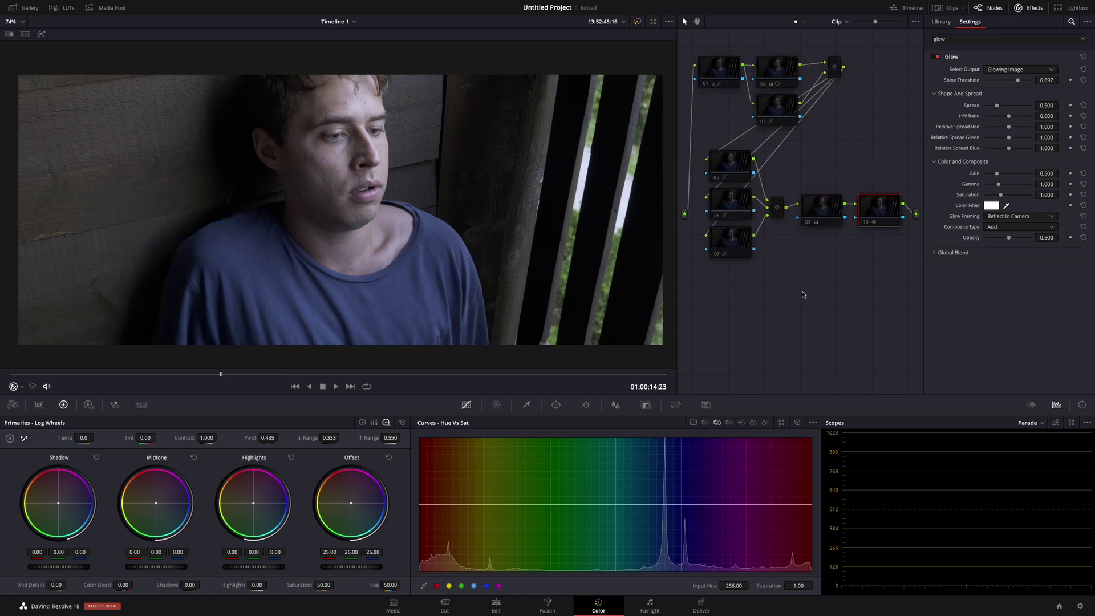
{"action": "left_click", "coordinate": [710, 73]}
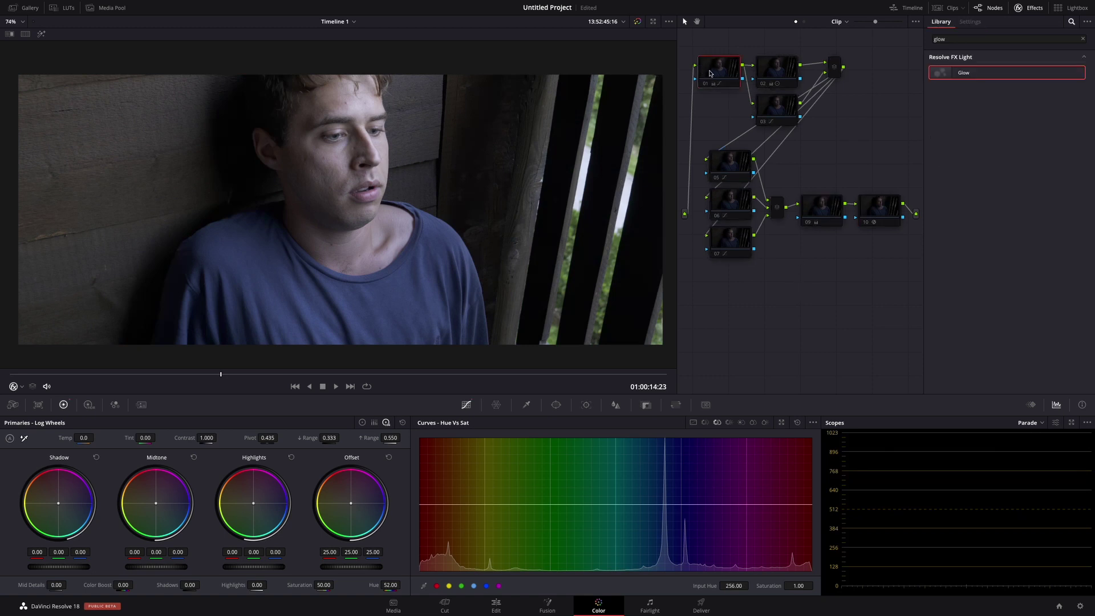
{"action": "key", "text": "ctrl+d"}
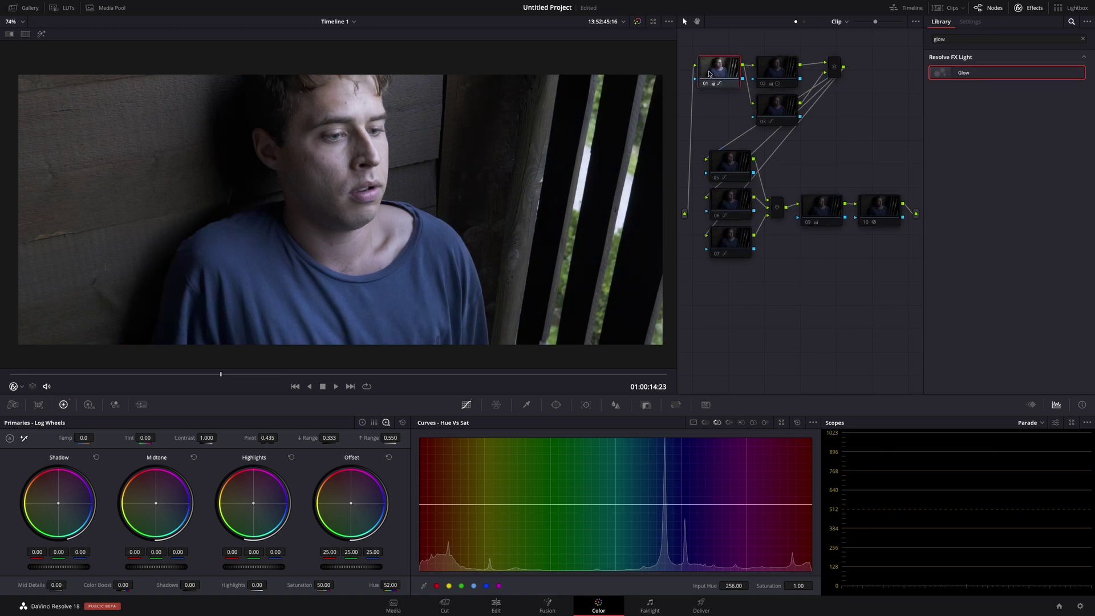
{"action": "left_click", "coordinate": [764, 77]}
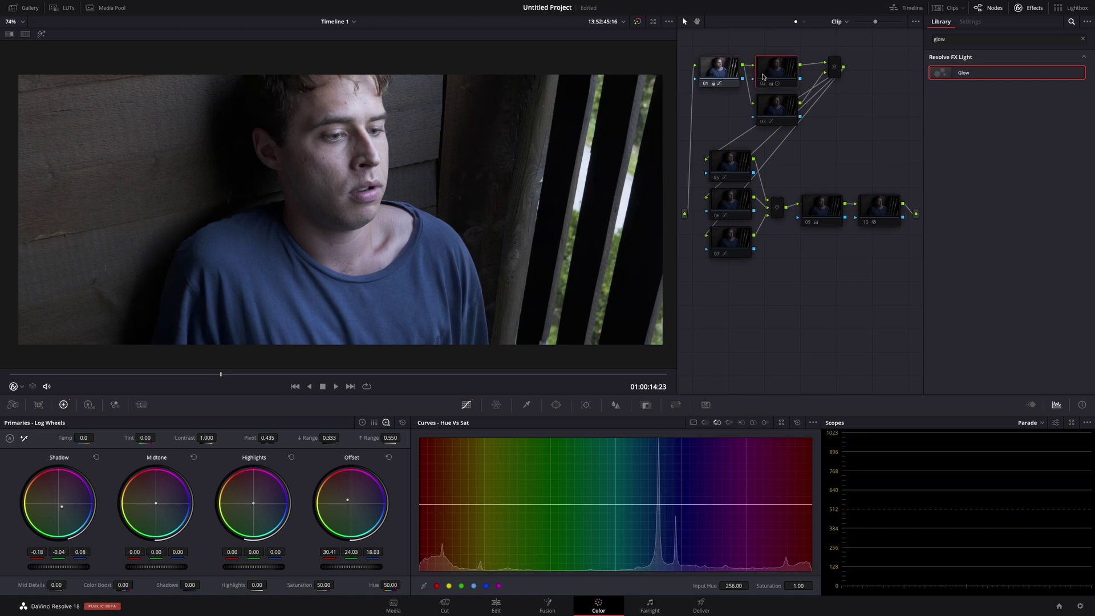
{"action": "key", "text": "ctrl+d"}
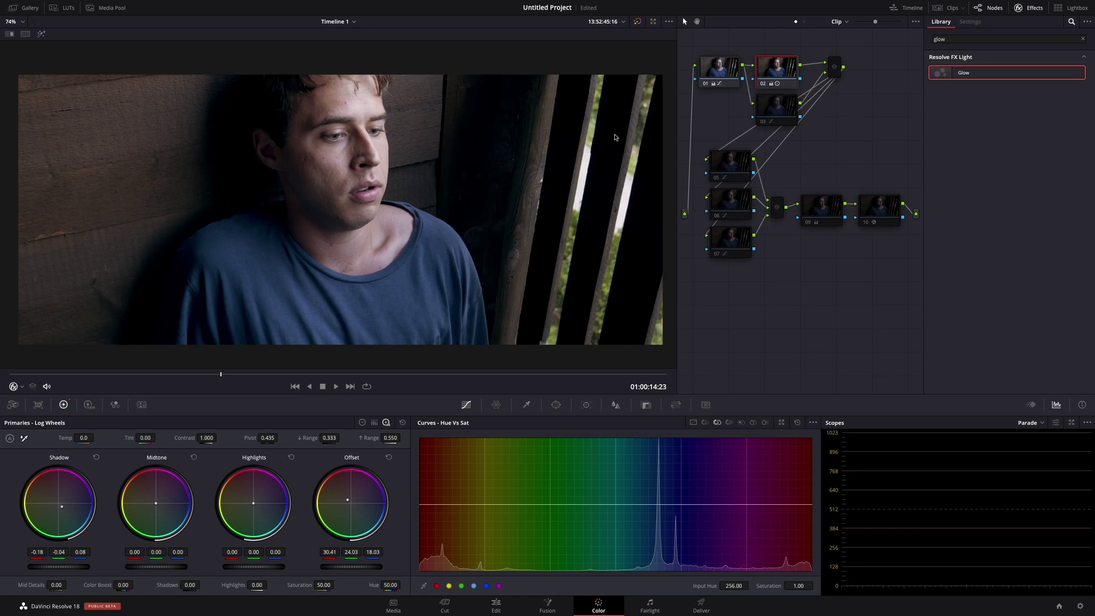
{"action": "left_click", "coordinate": [779, 104]}
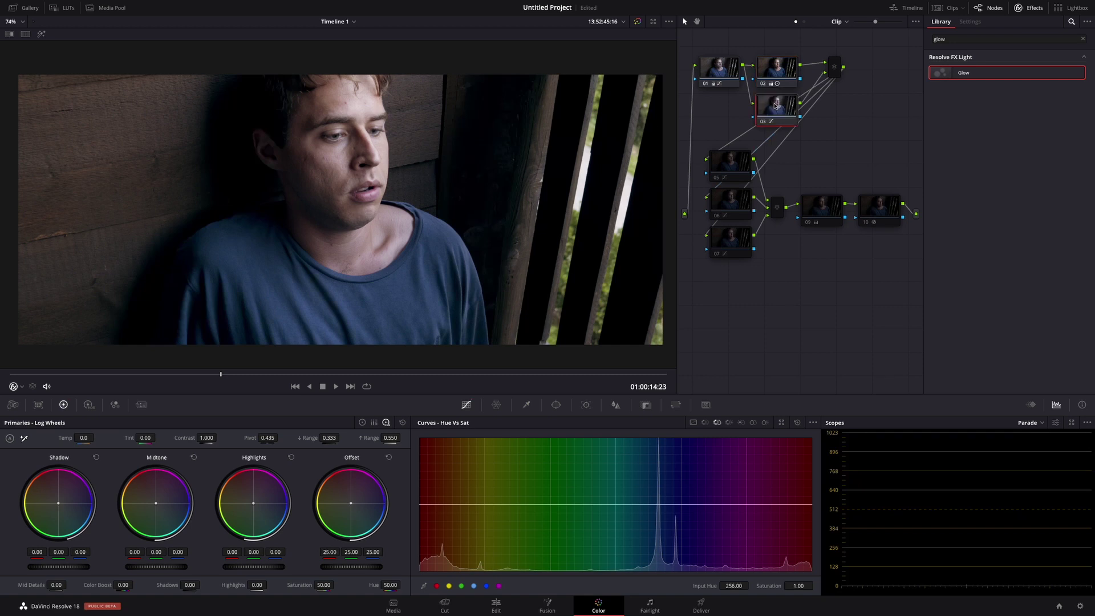
{"action": "left_click", "coordinate": [739, 166]}
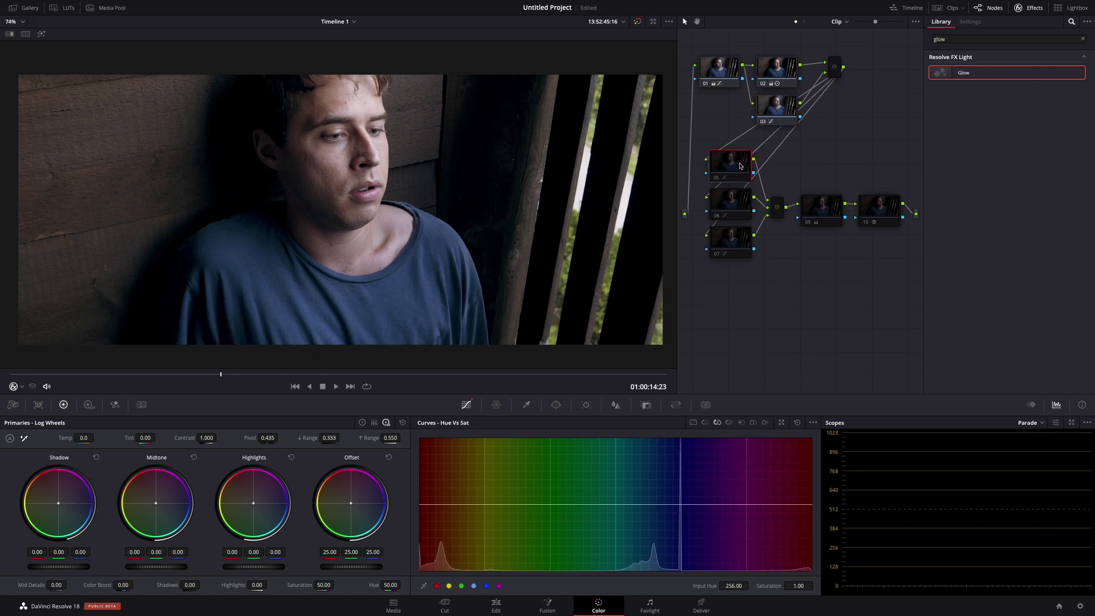
{"action": "key", "text": "ctrl+d"}
{"action": "key", "text": "ctrl+d"}
{"action": "key", "text": "ctrl+d"}
{"action": "key", "text": "ctrl+d"}
{"action": "key", "text": "ctrl+d"}
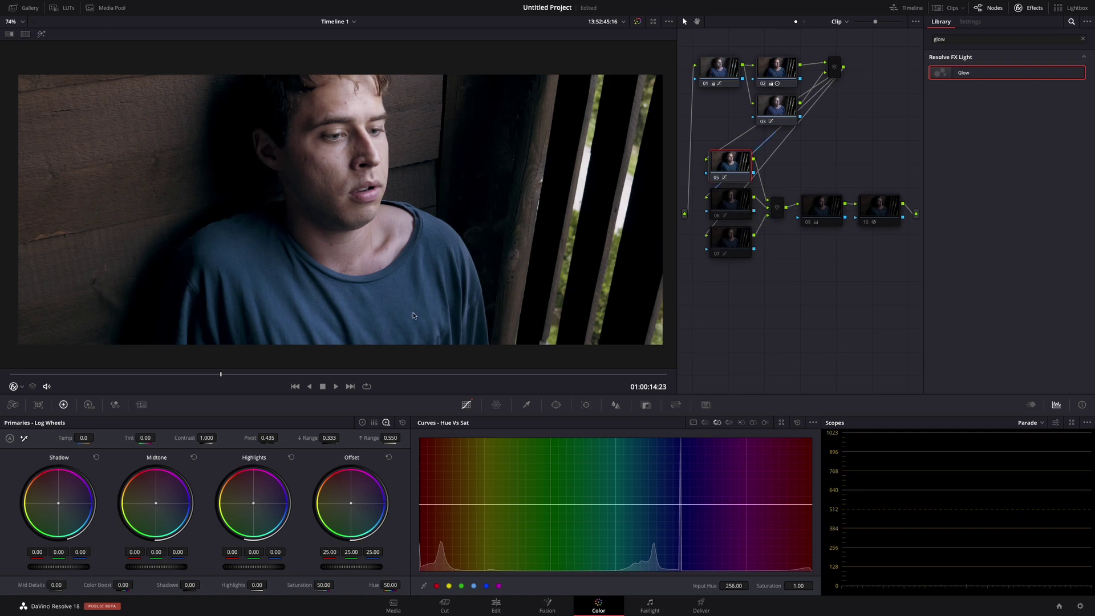
{"action": "key", "text": "ctrl+d"}
{"action": "key", "text": "ctrl+d"}
{"action": "left_click", "coordinate": [717, 200]}
{"action": "left_click", "coordinate": [738, 241]}
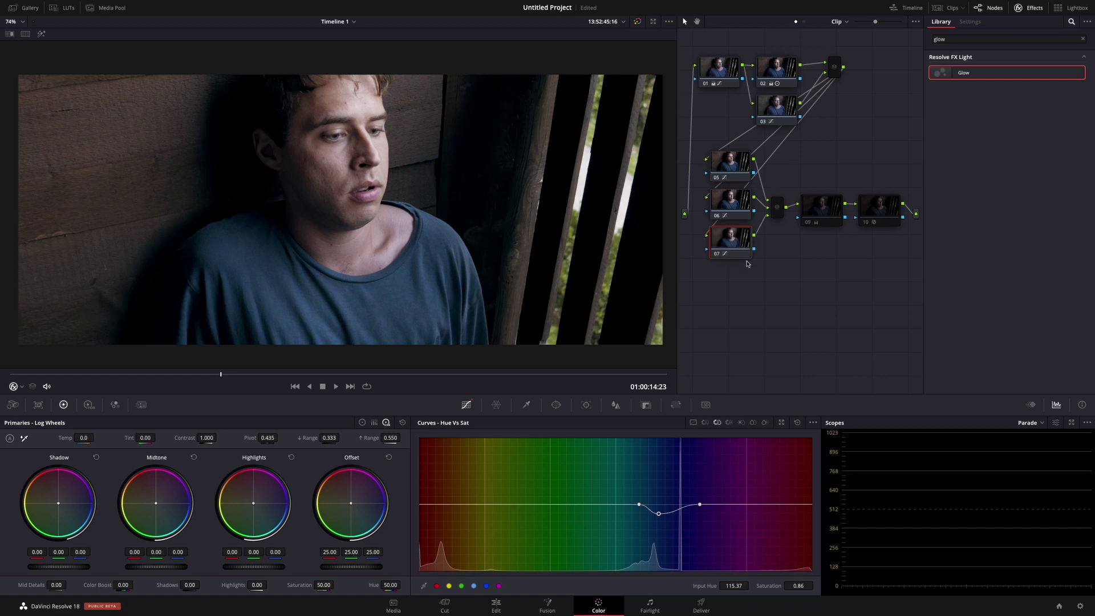
{"action": "left_click", "coordinate": [823, 211]}
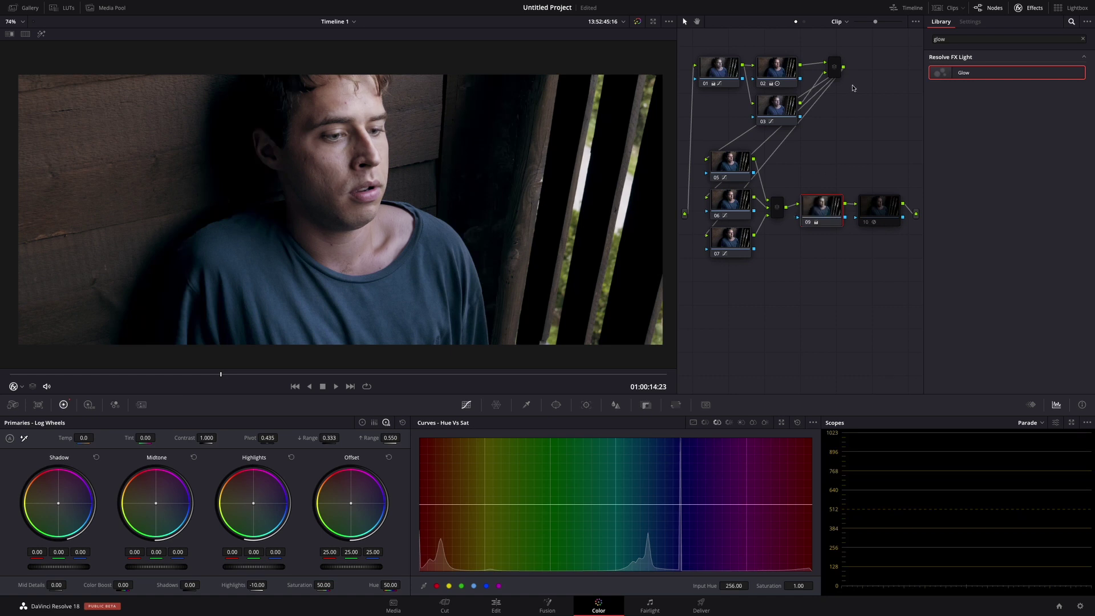
{"action": "left_click", "coordinate": [777, 208]}
{"action": "left_click", "coordinate": [868, 206]}
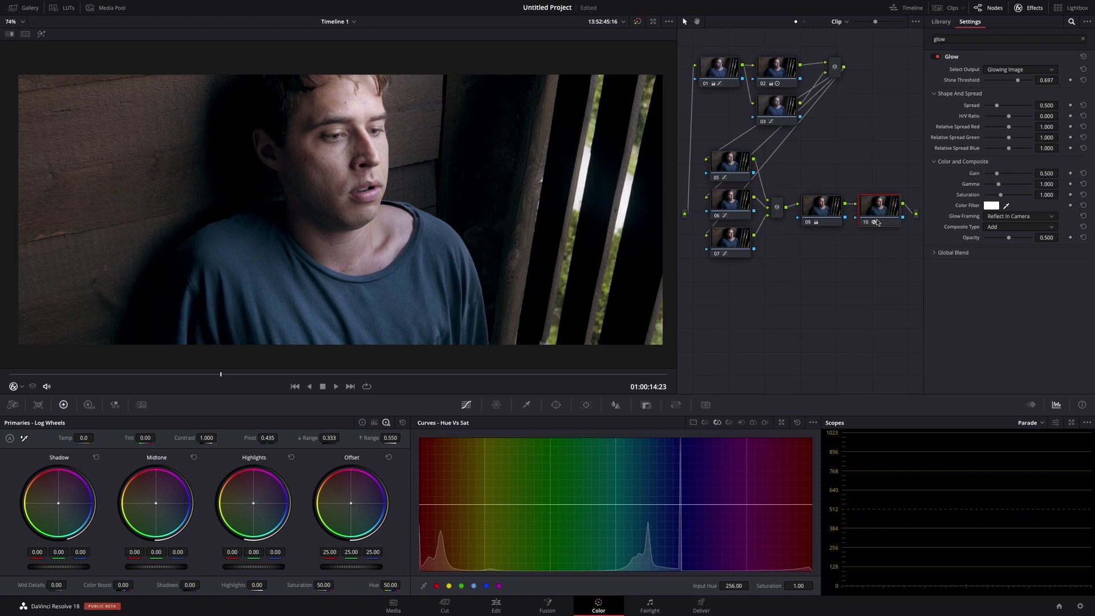
{"action": "key", "text": "ctrl+f"}
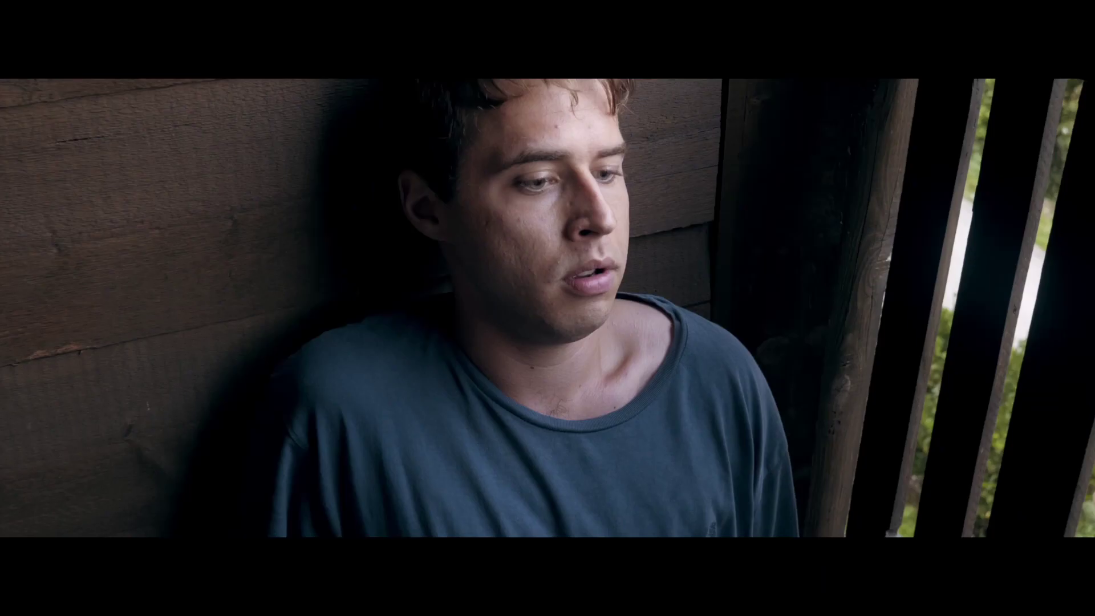
{"action": "key", "text": "ctrl+f"}
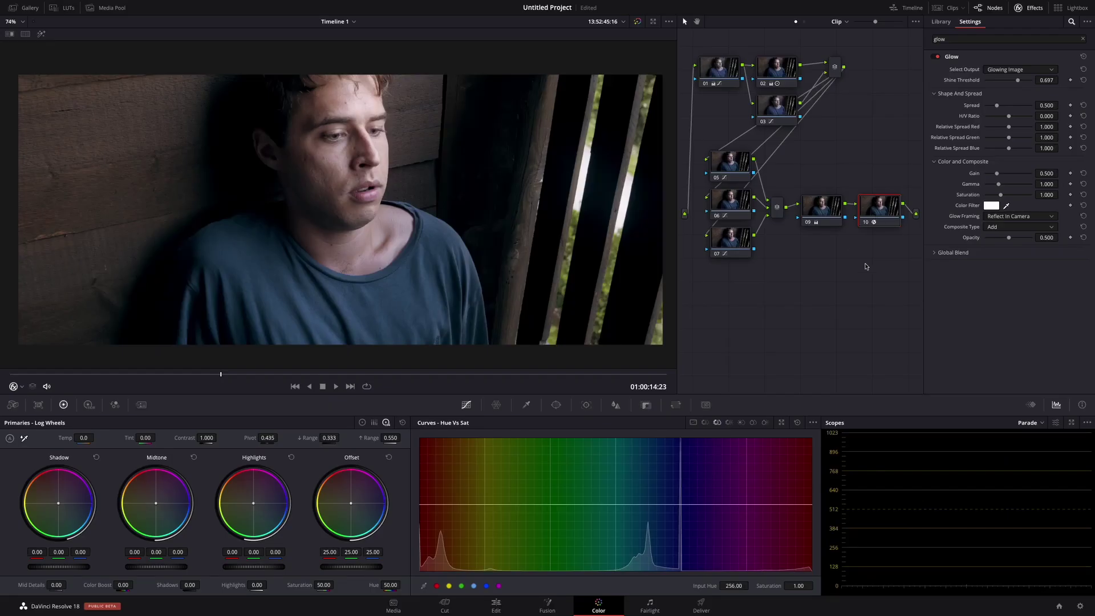
{"action": "key", "text": "ctrl+f"}
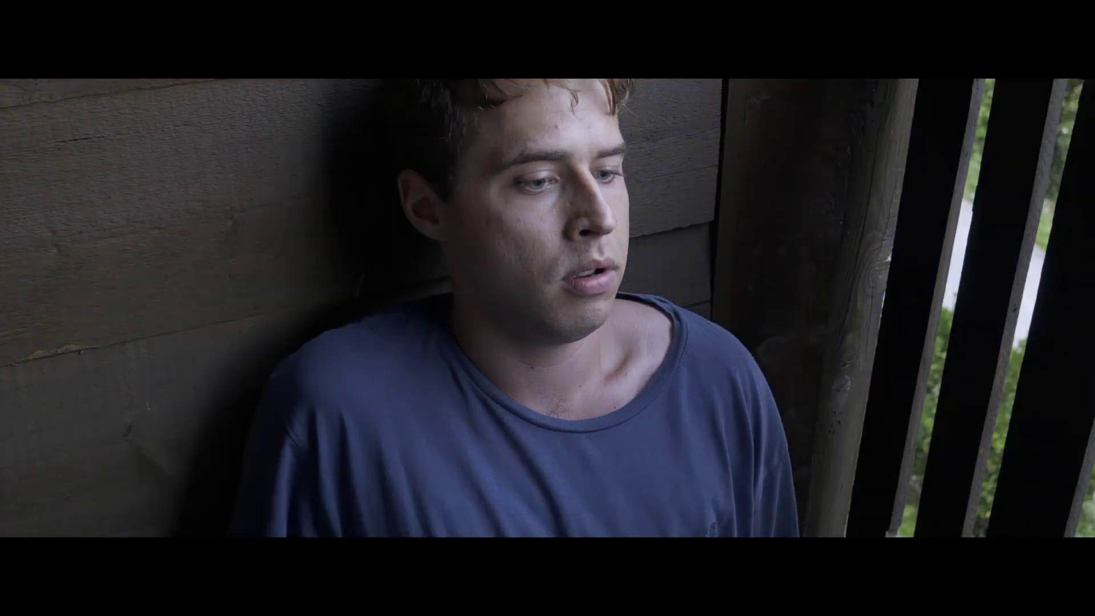
{"action": "key", "text": "ctrl+d"}
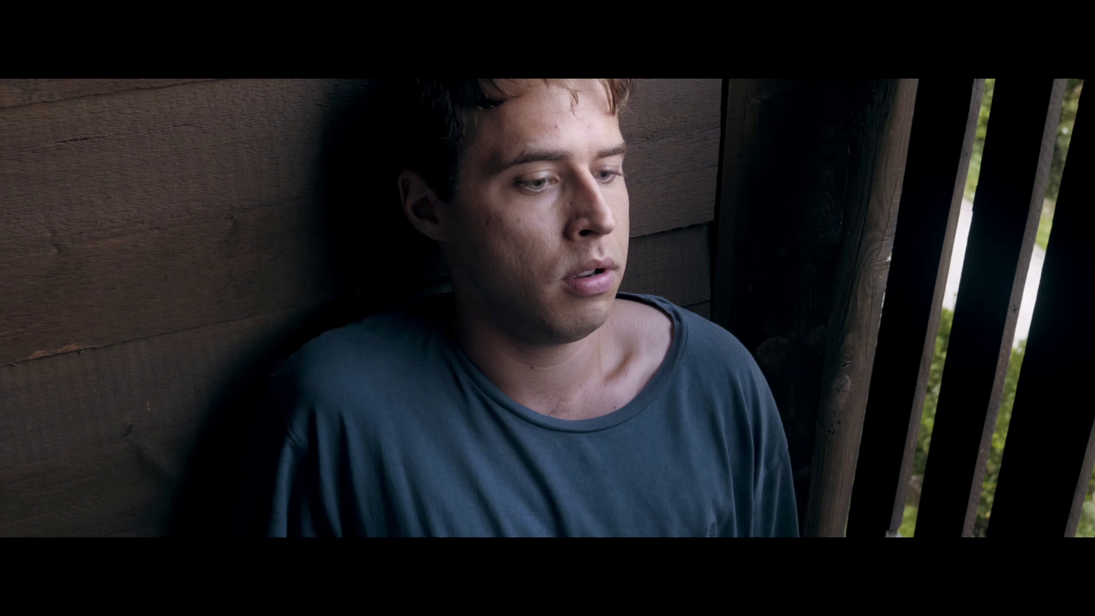
{"action": "key", "text": "ctrl+d"}
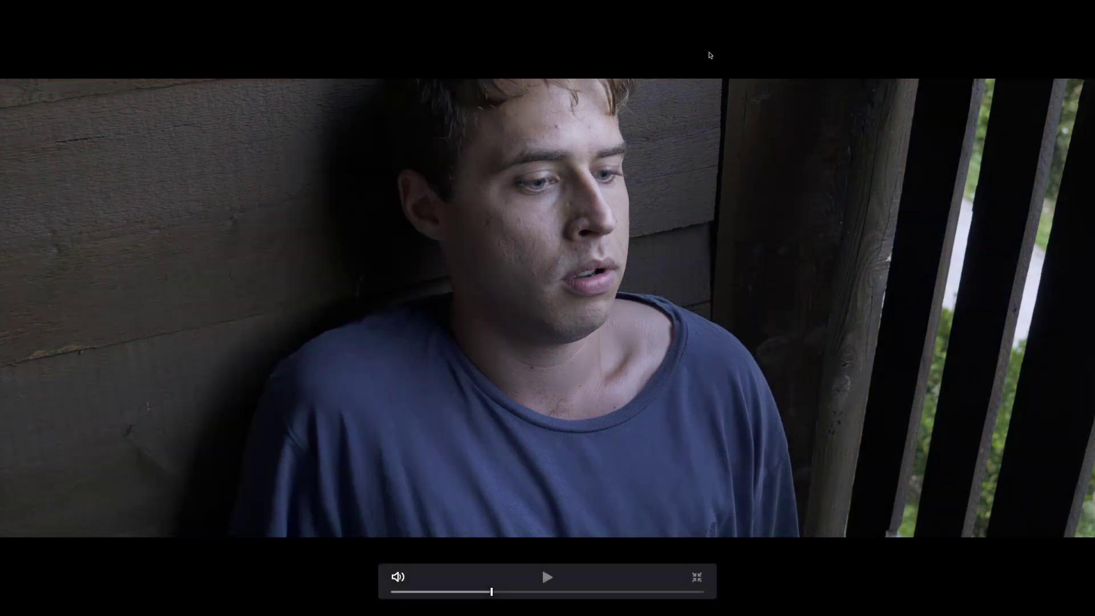
{"action": "key", "text": "ctrl+d"}
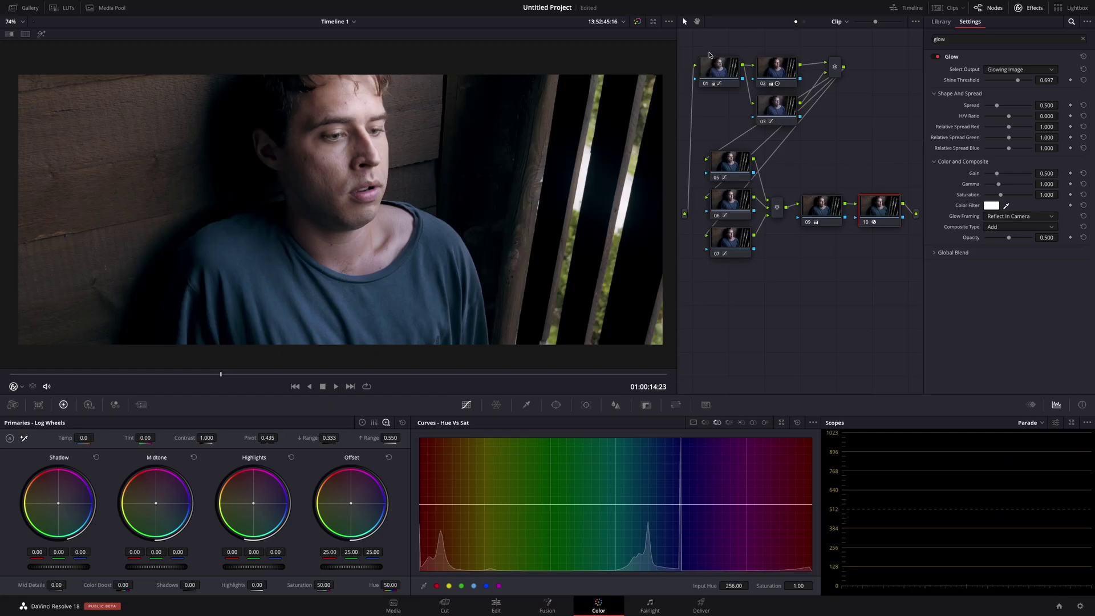
Toggle the grade bypass for comparison, then play the graded clip from a later frame
{"action": "left_click", "coordinate": [637, 21]}
{"action": "mouse_move", "coordinate": [234, 374]}
{"action": "left_mouse_down"}
{"action": "mouse_move", "coordinate": [347, 370]}
{"action": "mouse_move", "coordinate": [234, 375]}
{"action": "left_mouse_up"}
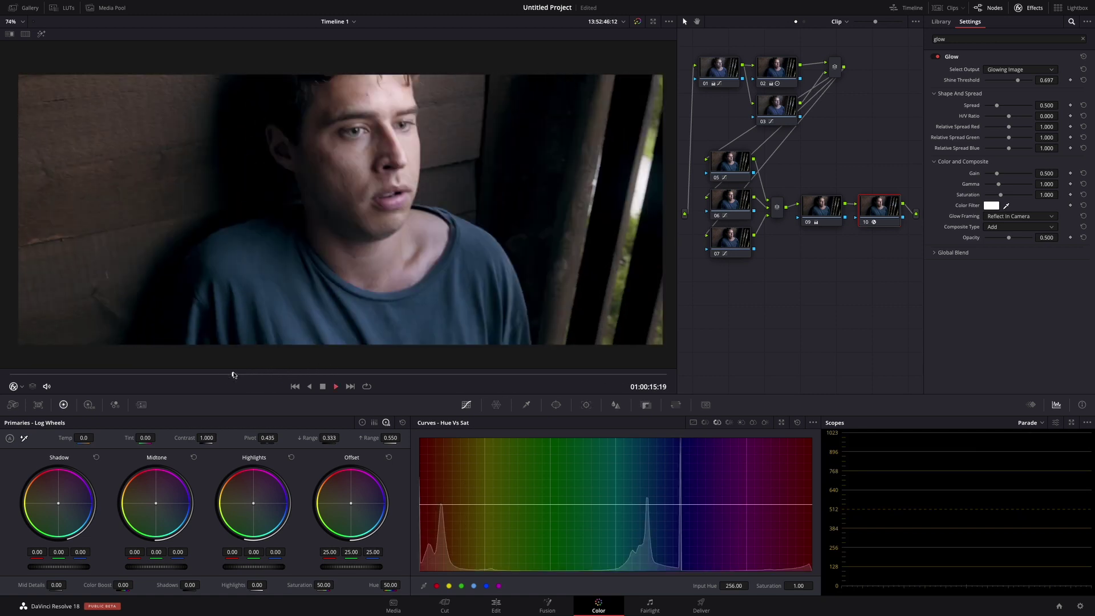
{"action": "key", "text": "space"}
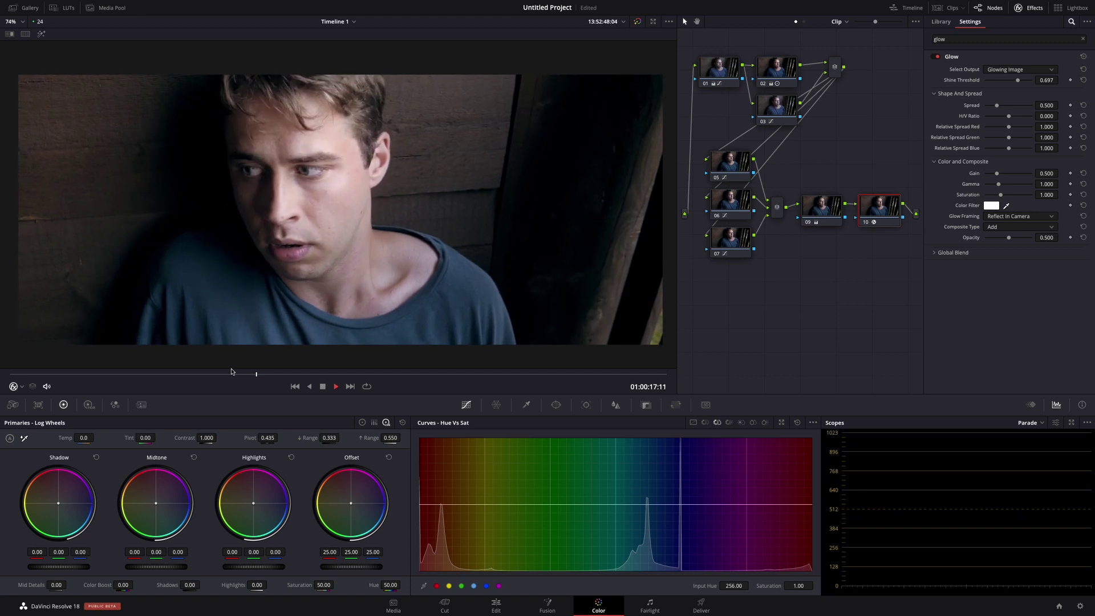